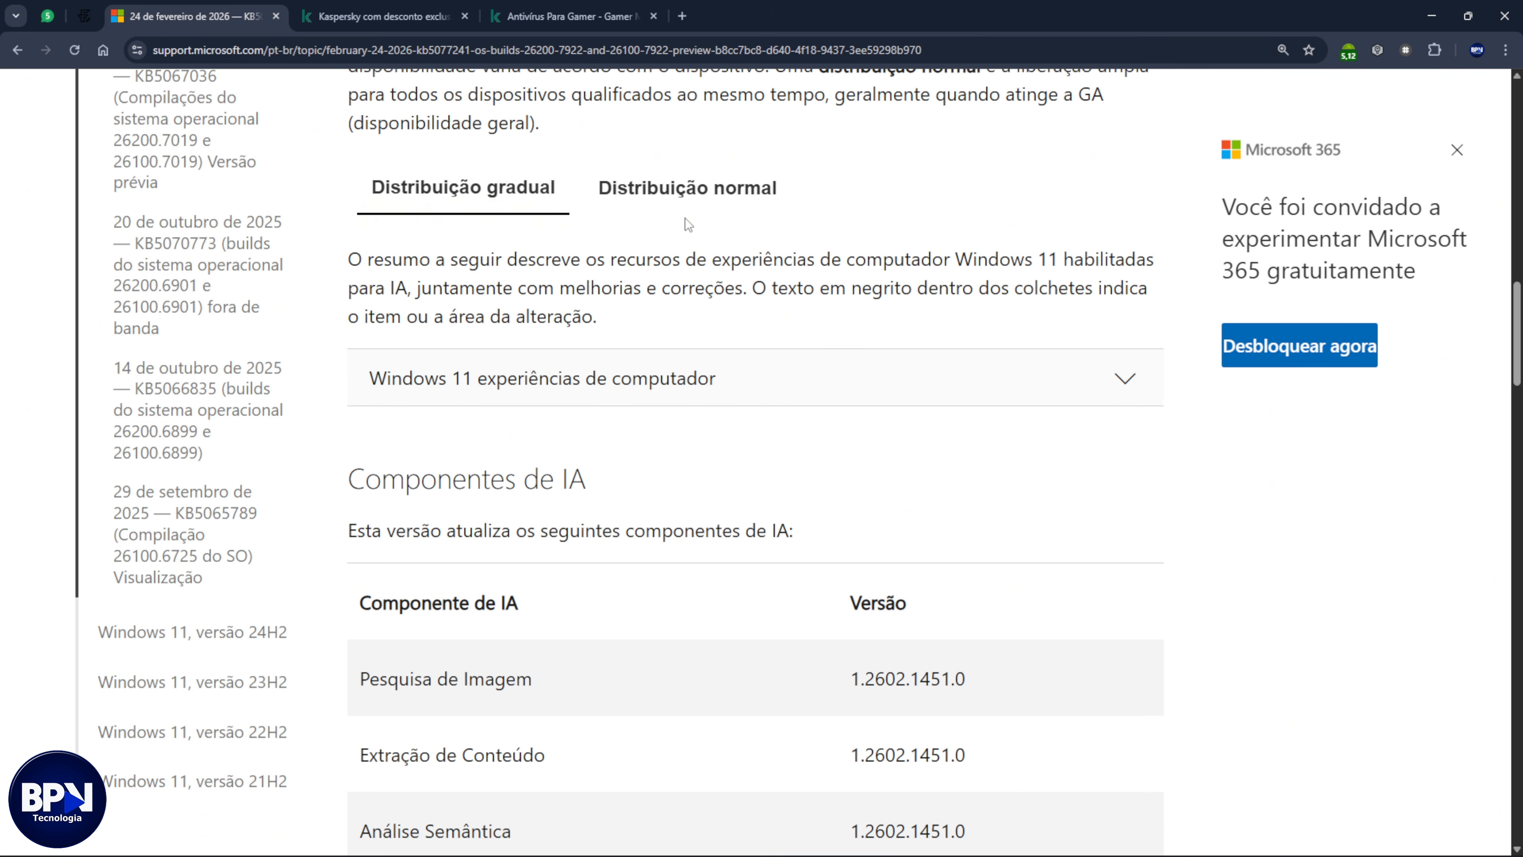
- Expand the "Windows 11 experiências de computador" section and read its first new features, from Emoji to quick machine recovery
left_click(1124, 379)
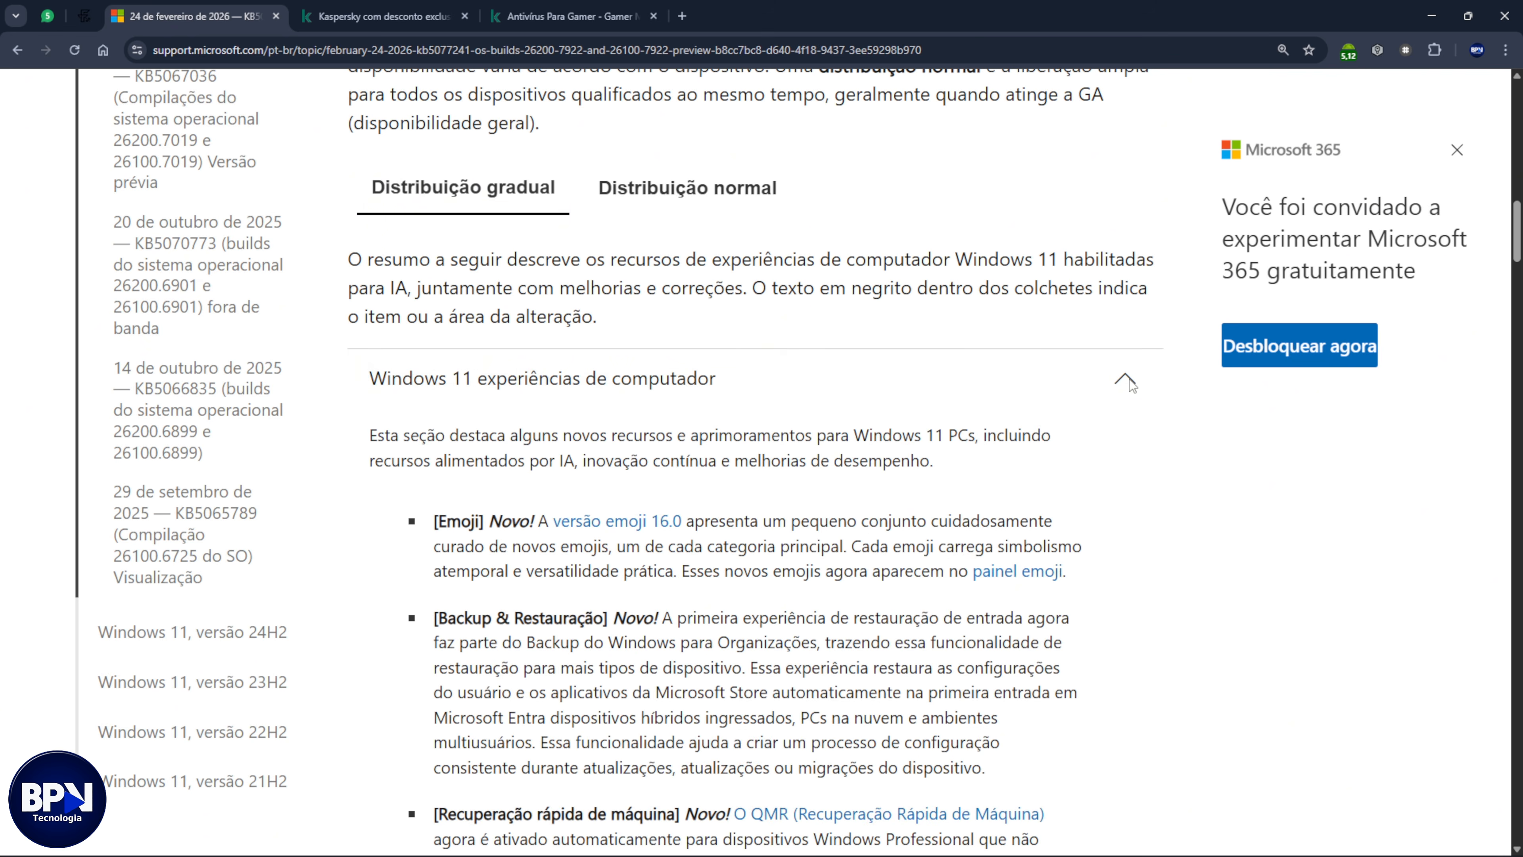
scroll(1119, 415, "down", 4)
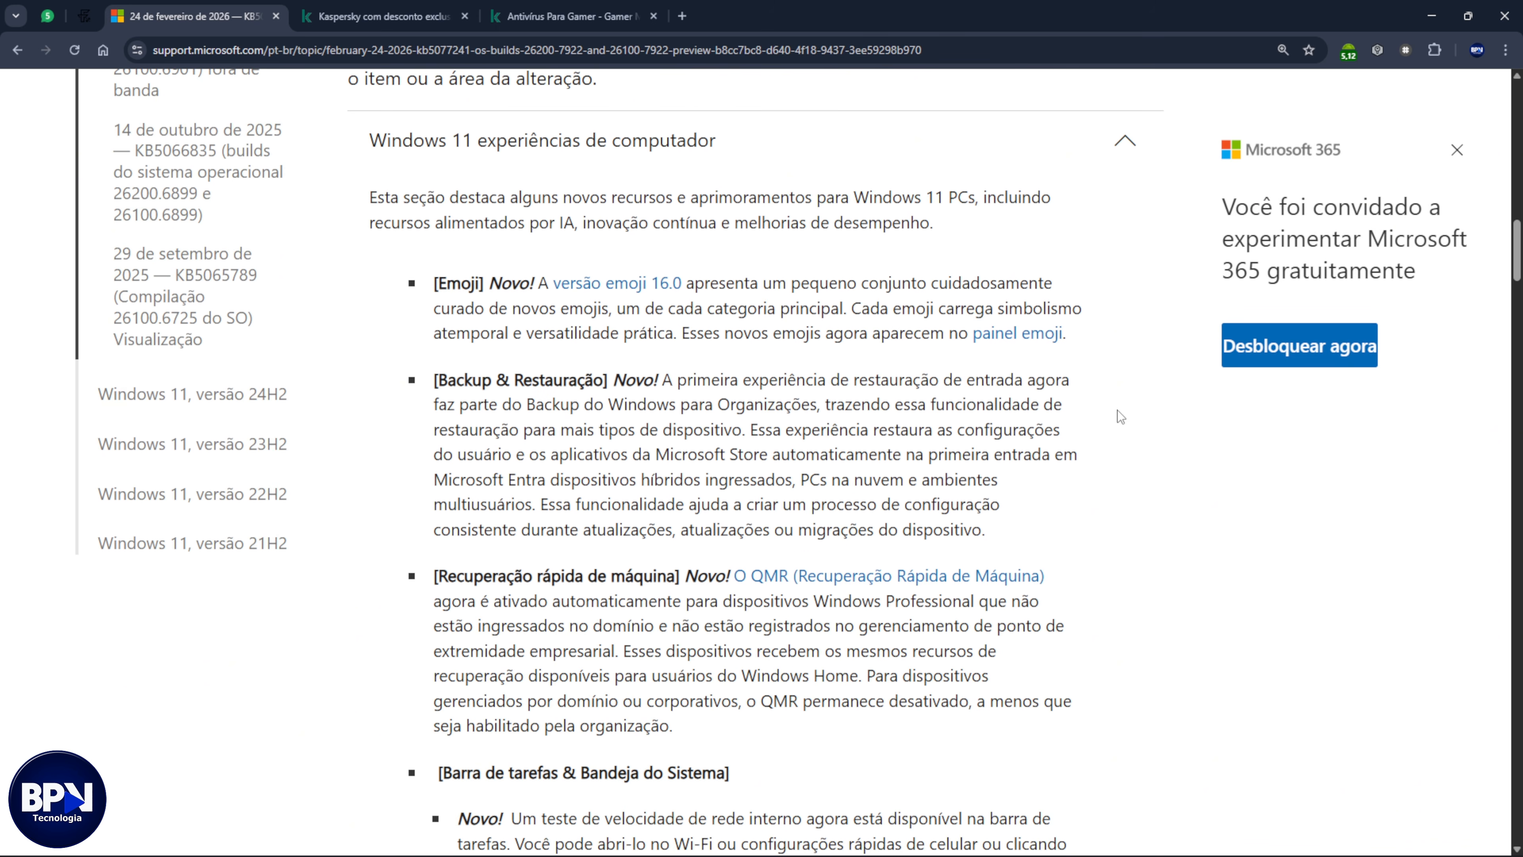
scroll(1110, 399, "down", 1)
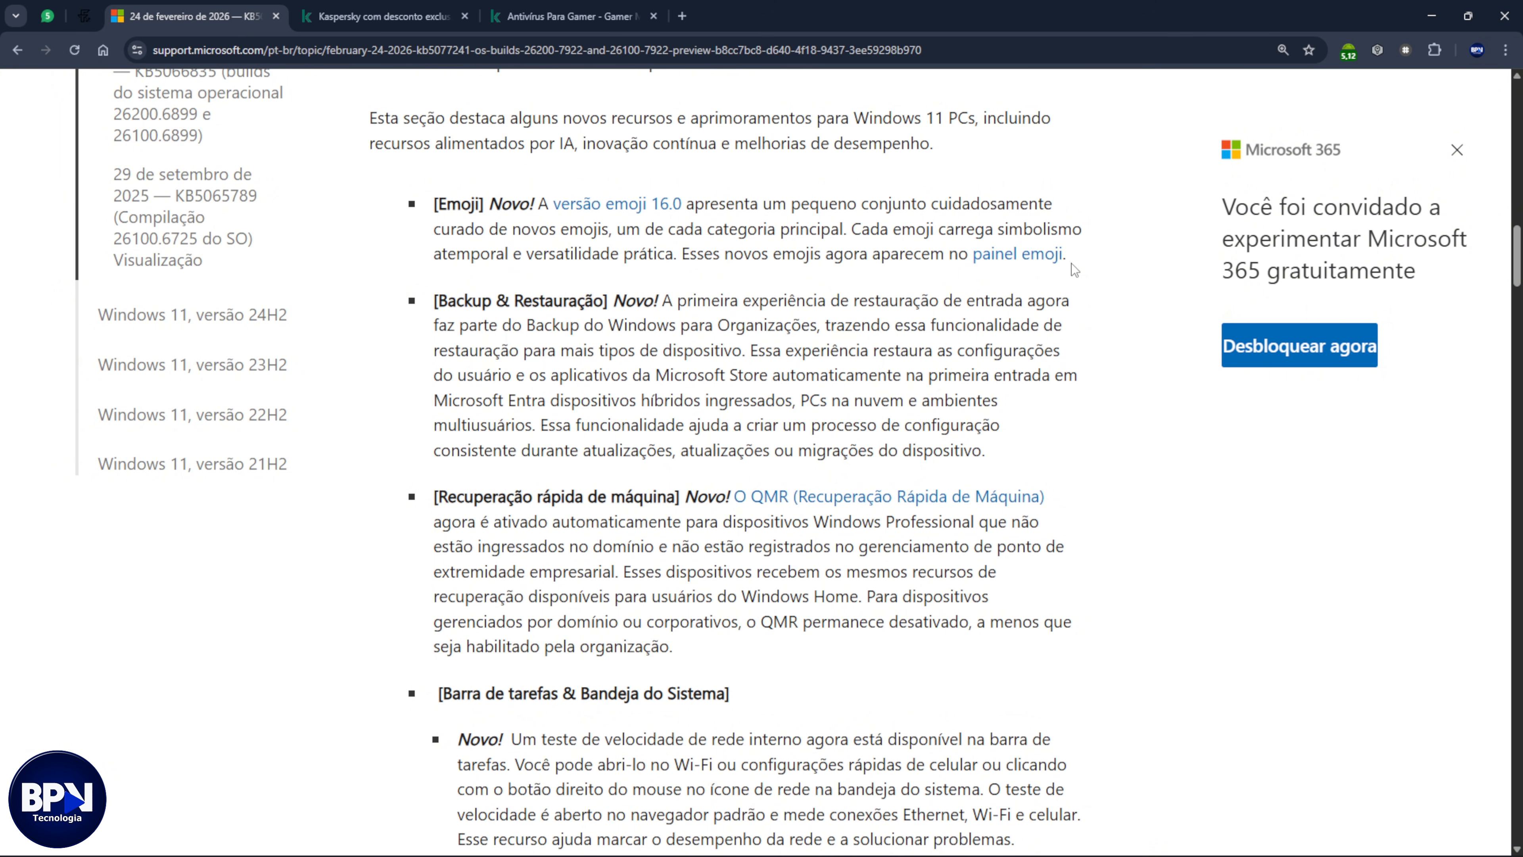
scroll(1075, 339, "down", 4)
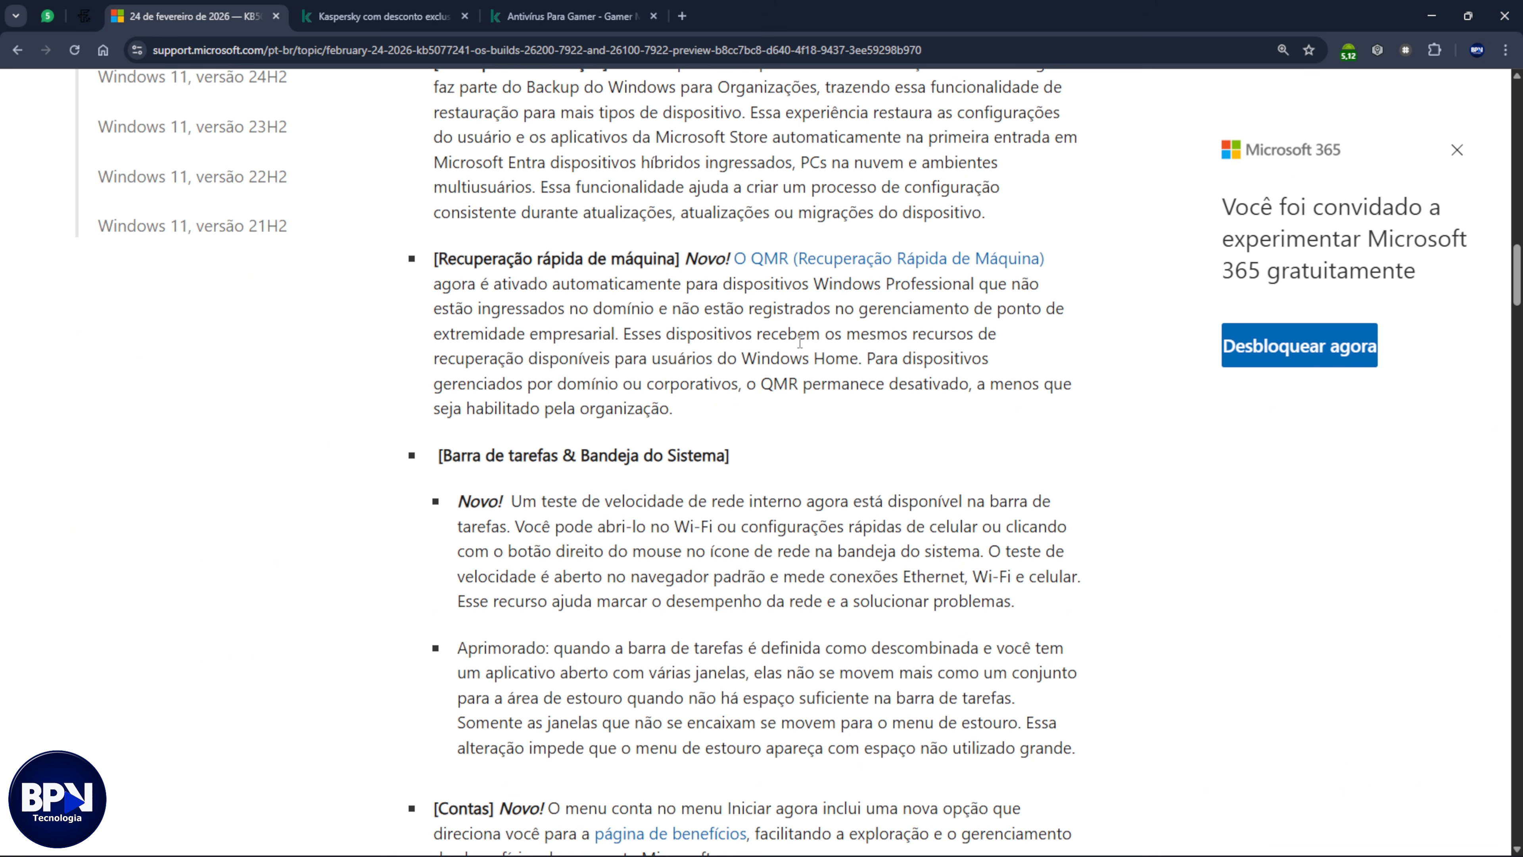
- Highlight the Windows Home and Professional mentions in the "Recuperação rápida de máquina" item
left_click_drag(743, 358, 860, 356)
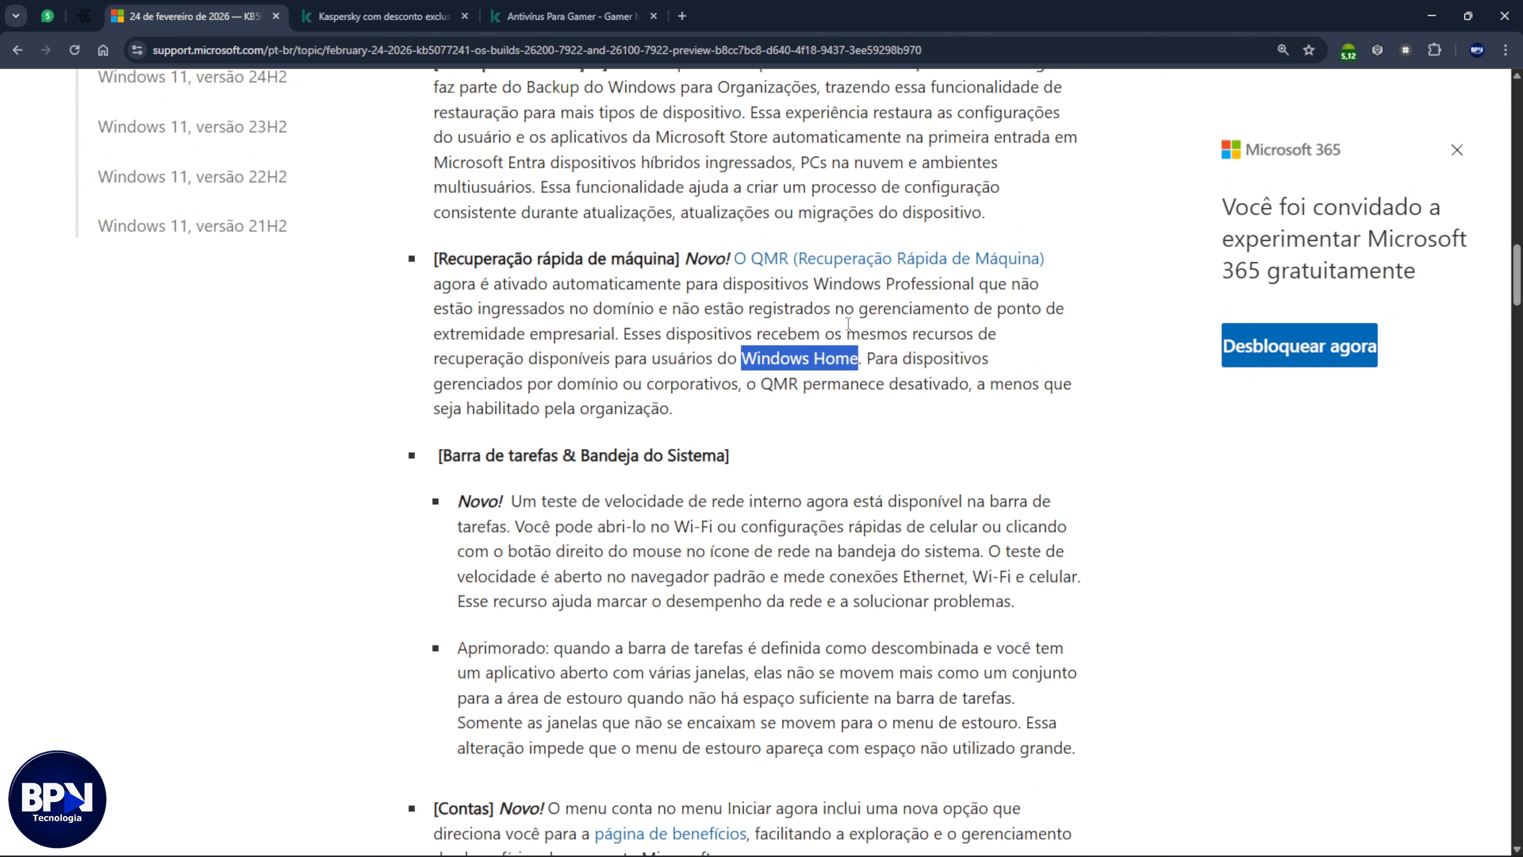
left_click(886, 282)
left_click_drag(886, 282, 996, 281)
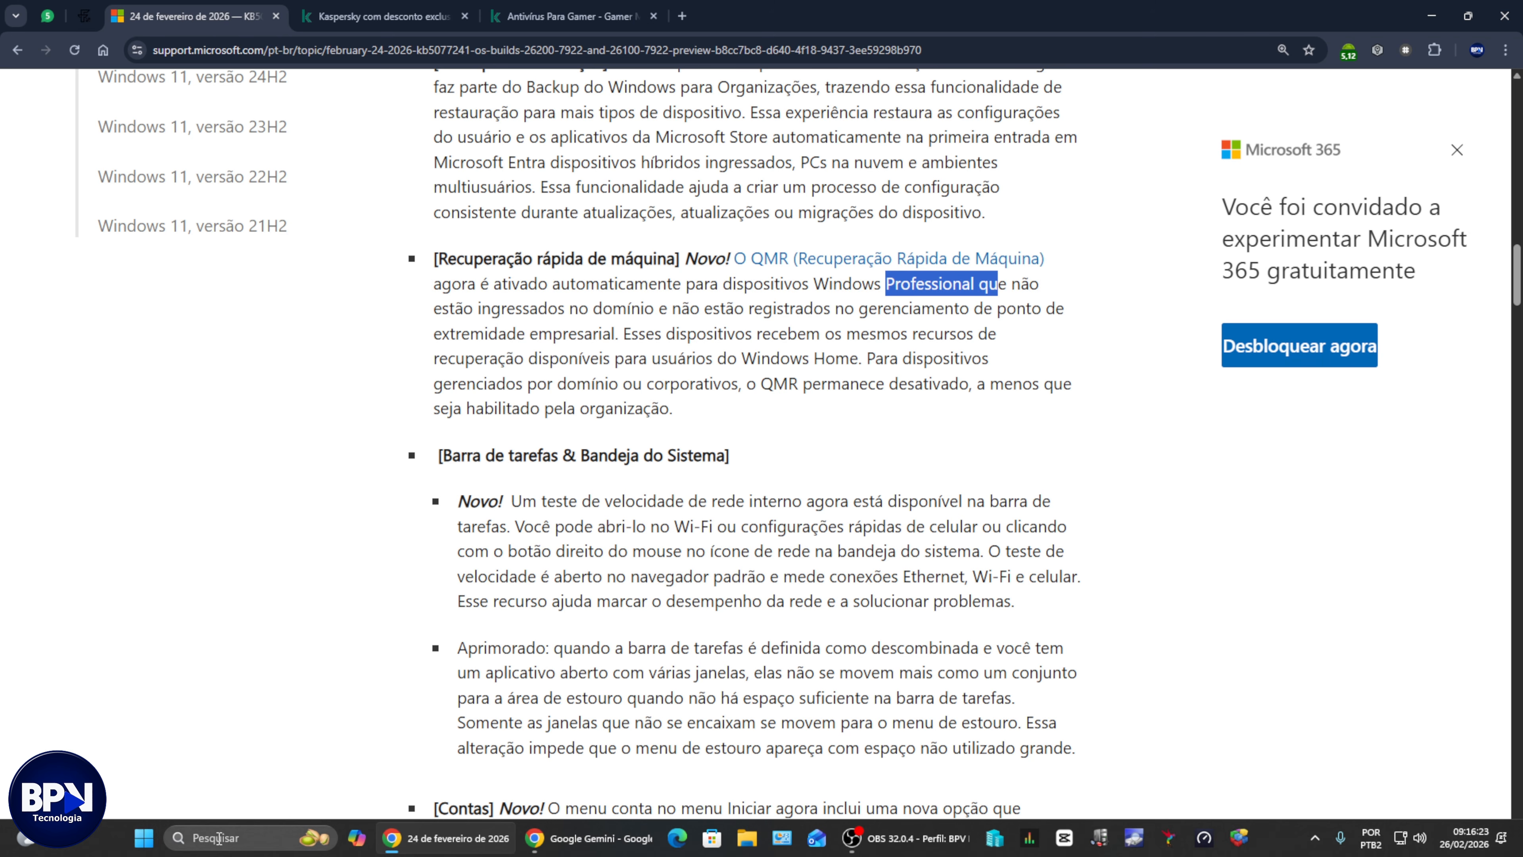
- Open the Windows Settings app and go to the system's Recuperação page
left_click(143, 844)
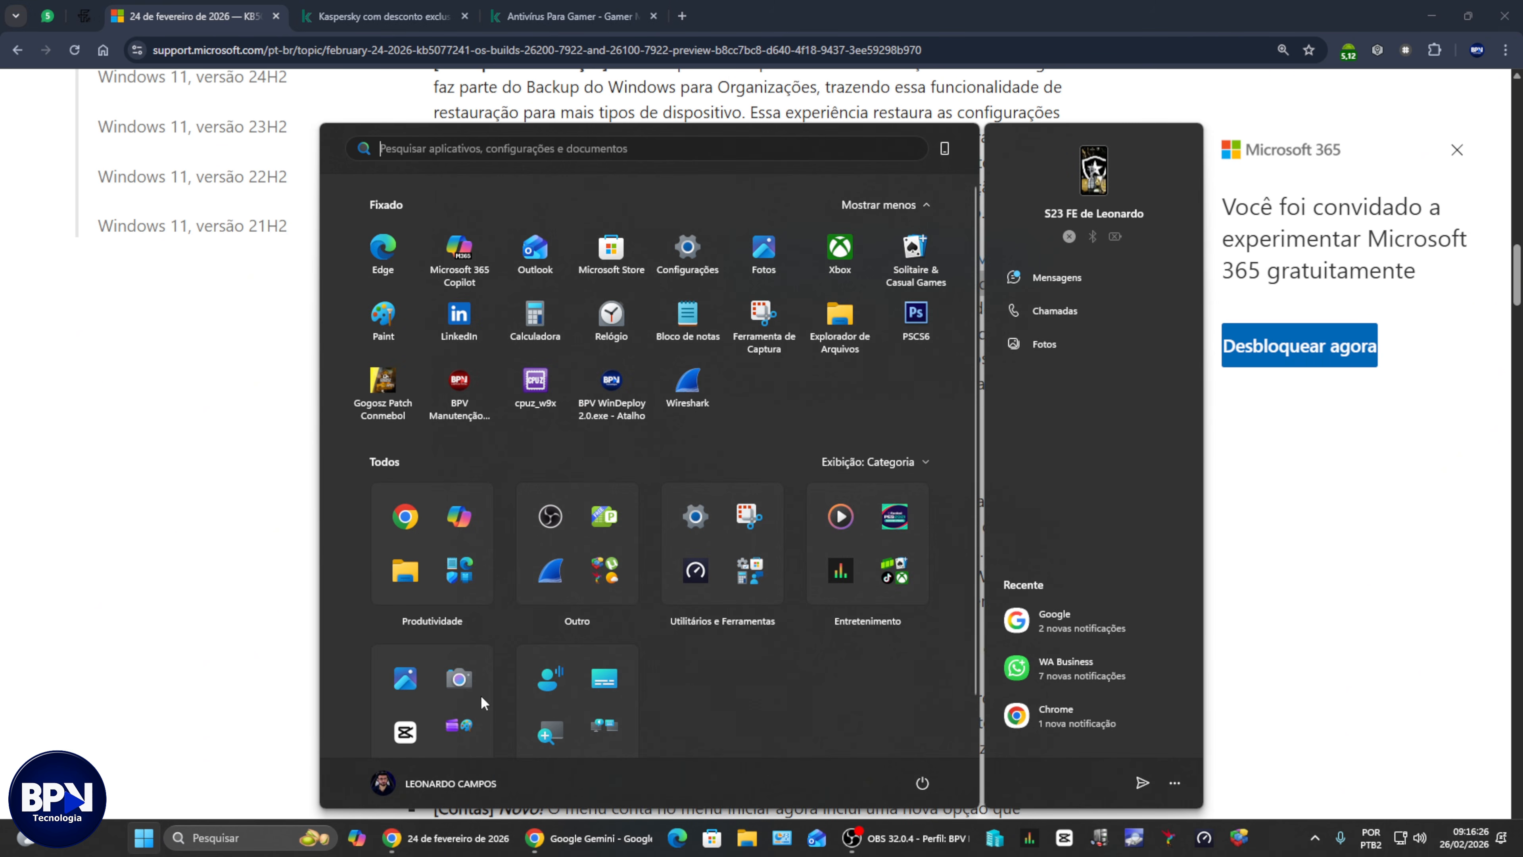
left_click(688, 251)
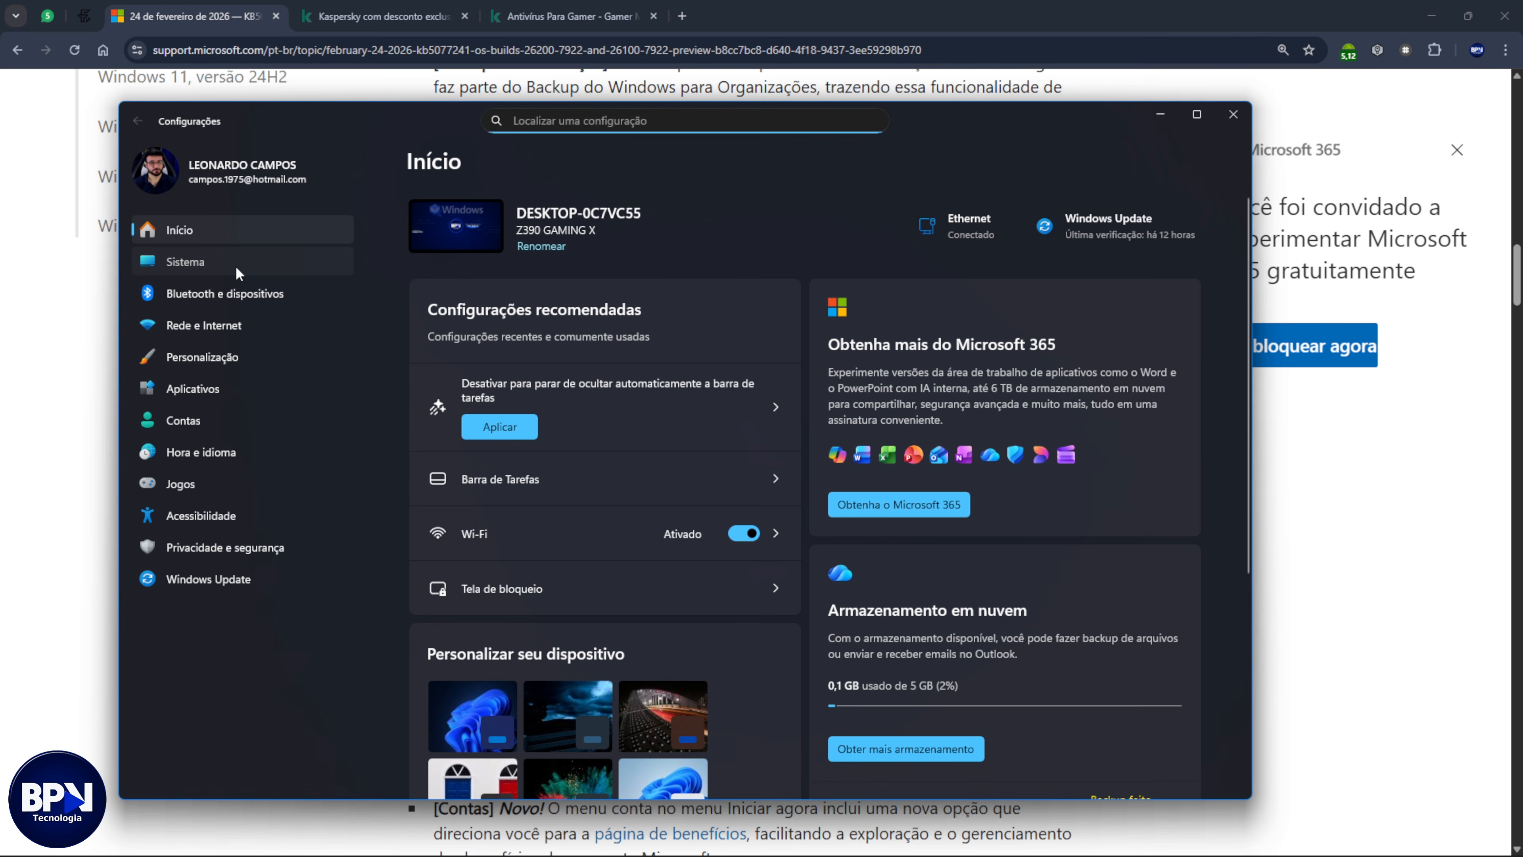
left_click(237, 264)
scroll(636, 571, "down", 8)
scroll(632, 564, "down", 2)
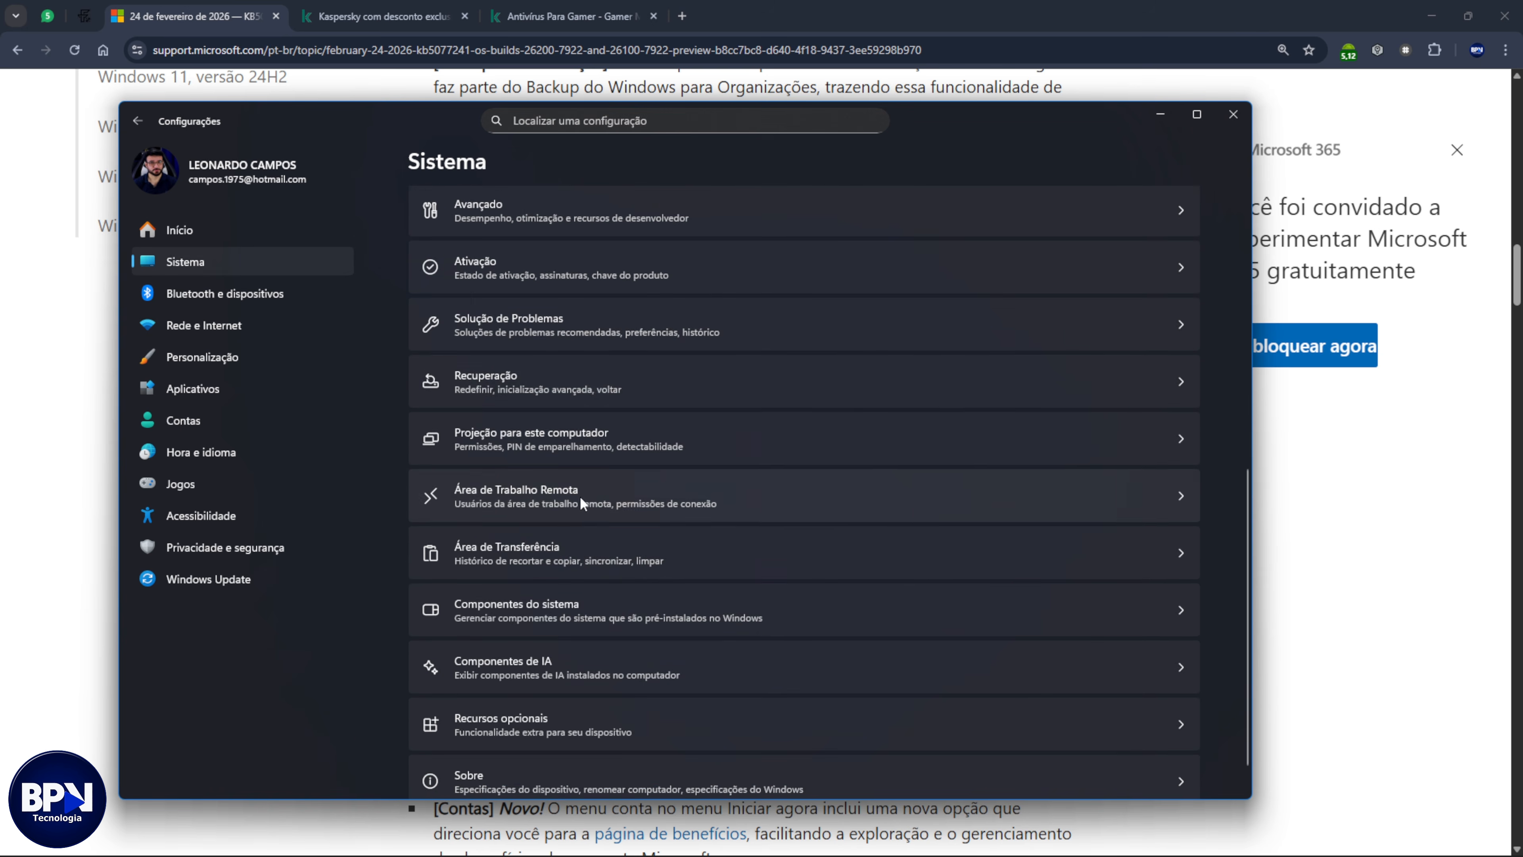
left_click(521, 383)
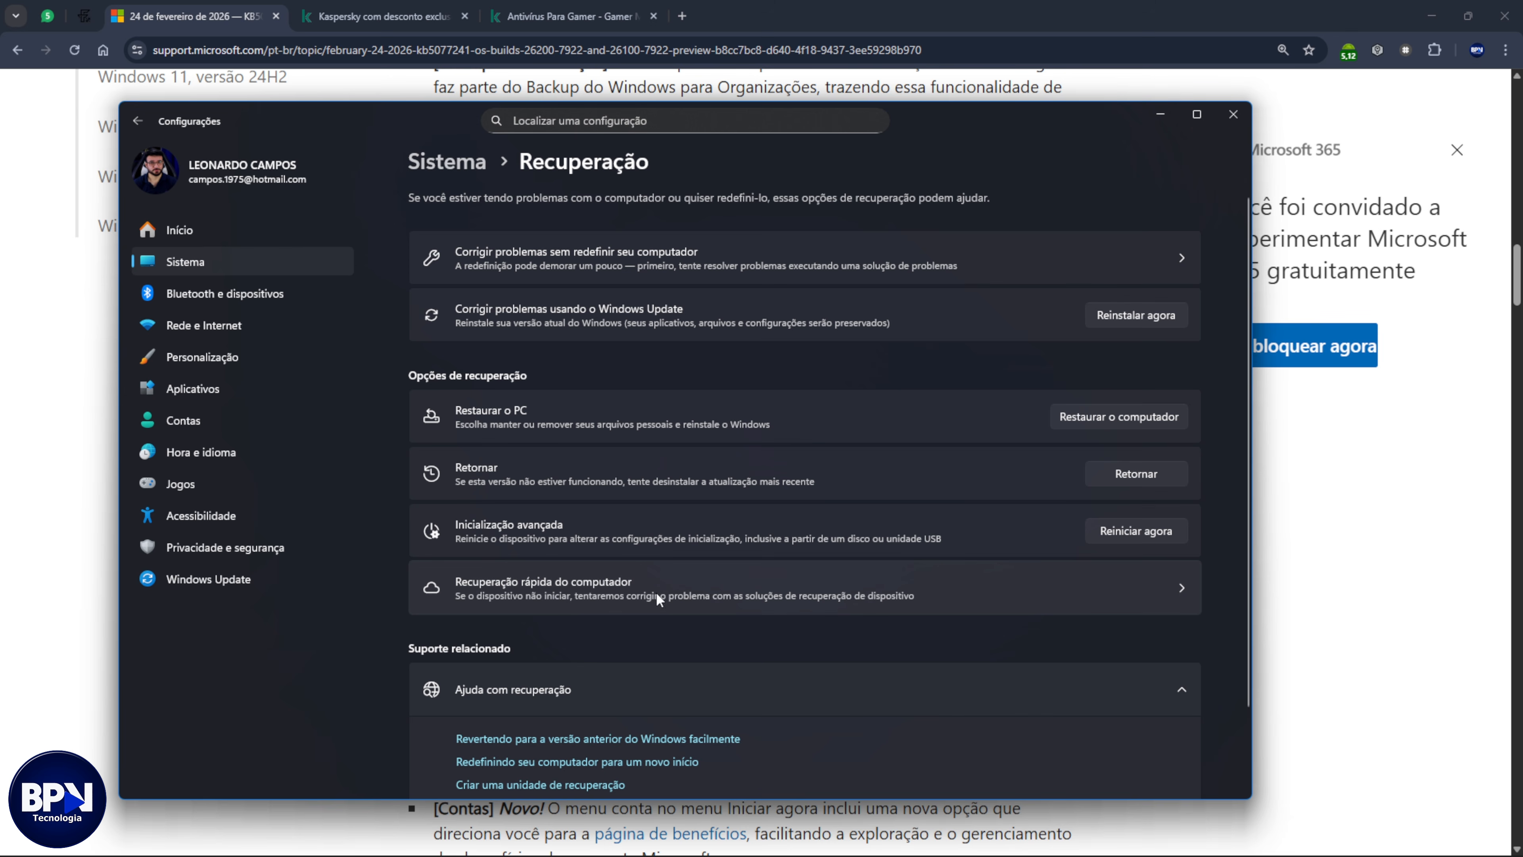
- Open "Recuperação rápida do computador", review the solution-search frequencies and keep "Uma vez (recomendado)"
left_click(1177, 591)
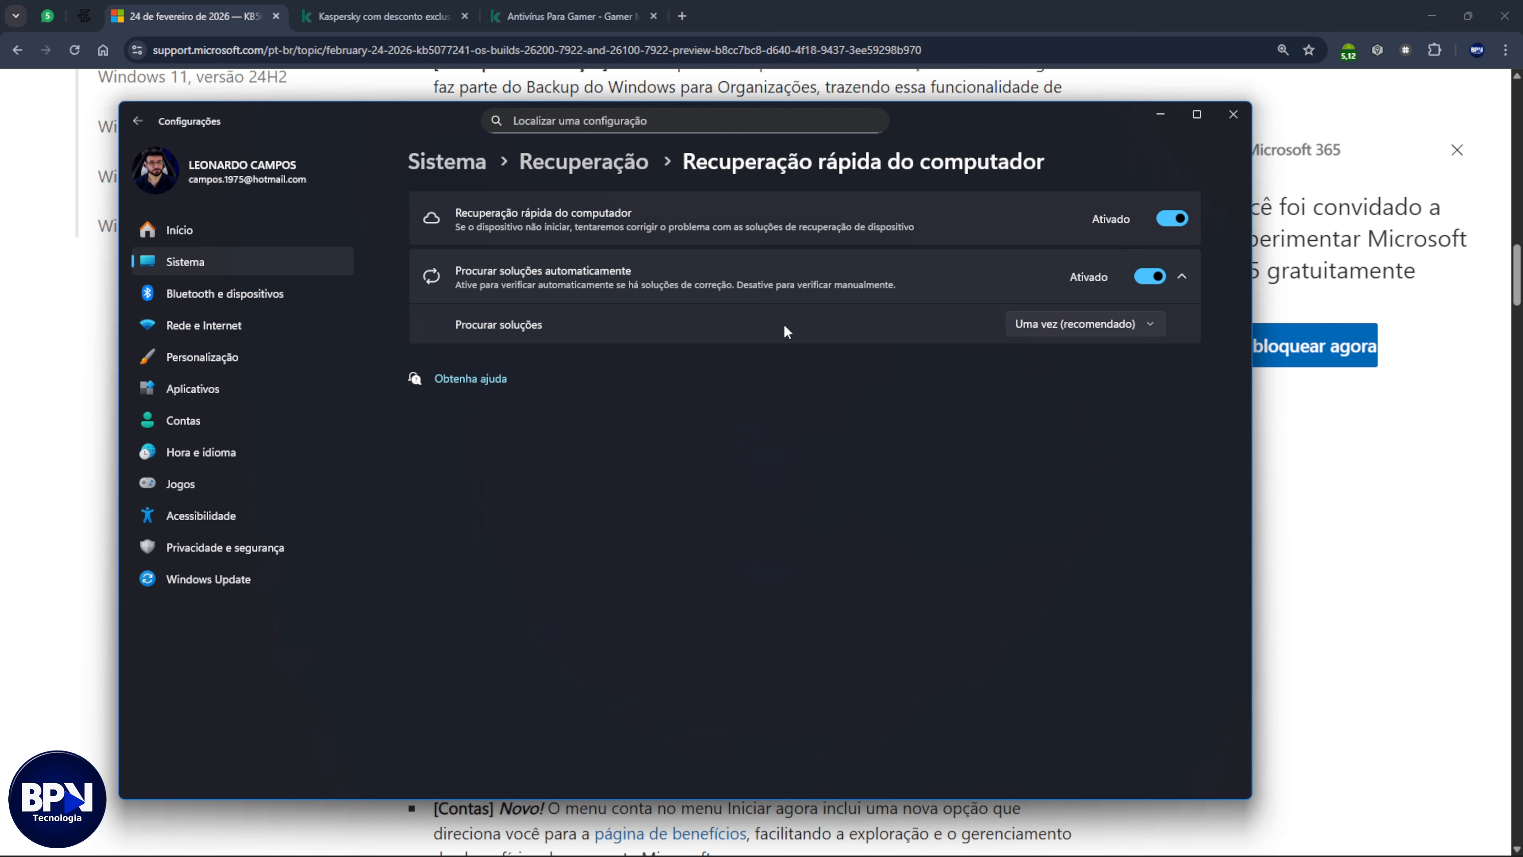
left_click(1153, 321)
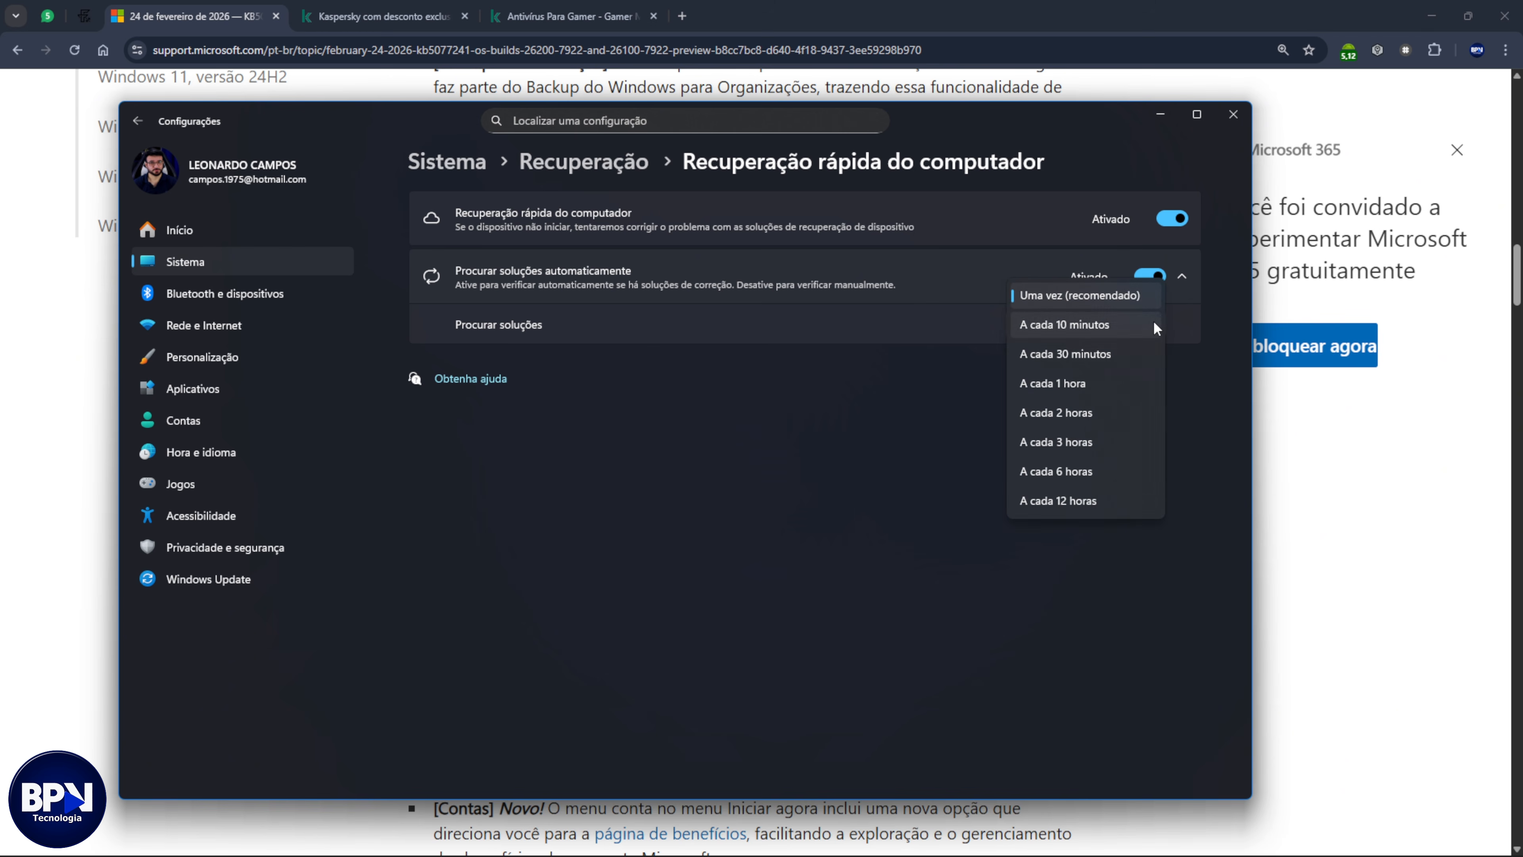
left_click(1152, 295)
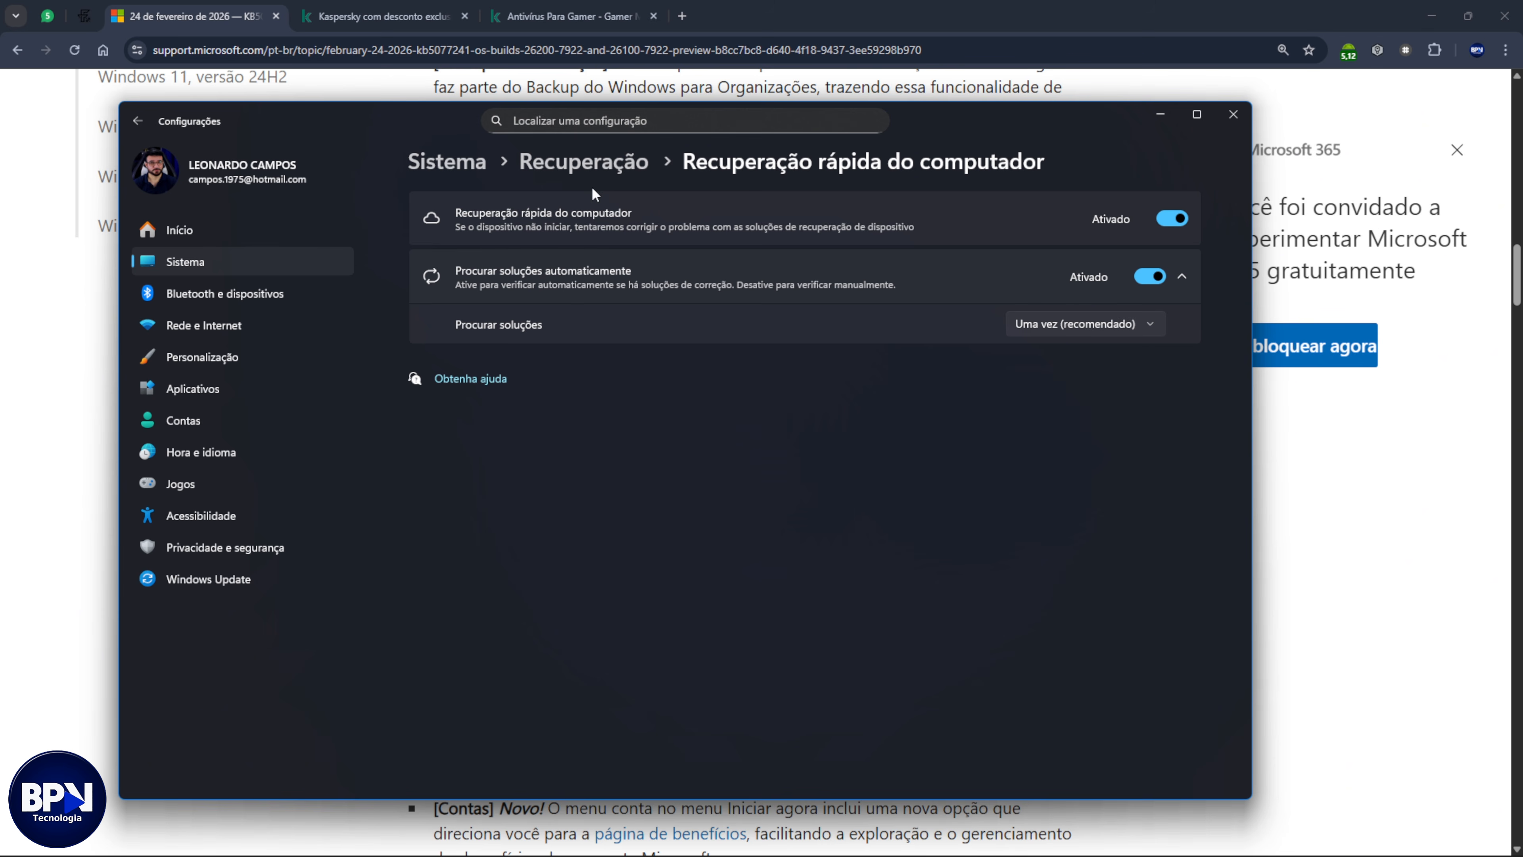
- Leave the recovery settings and examine the Windows Update history for the installed feature and quality updates
left_click(138, 121)
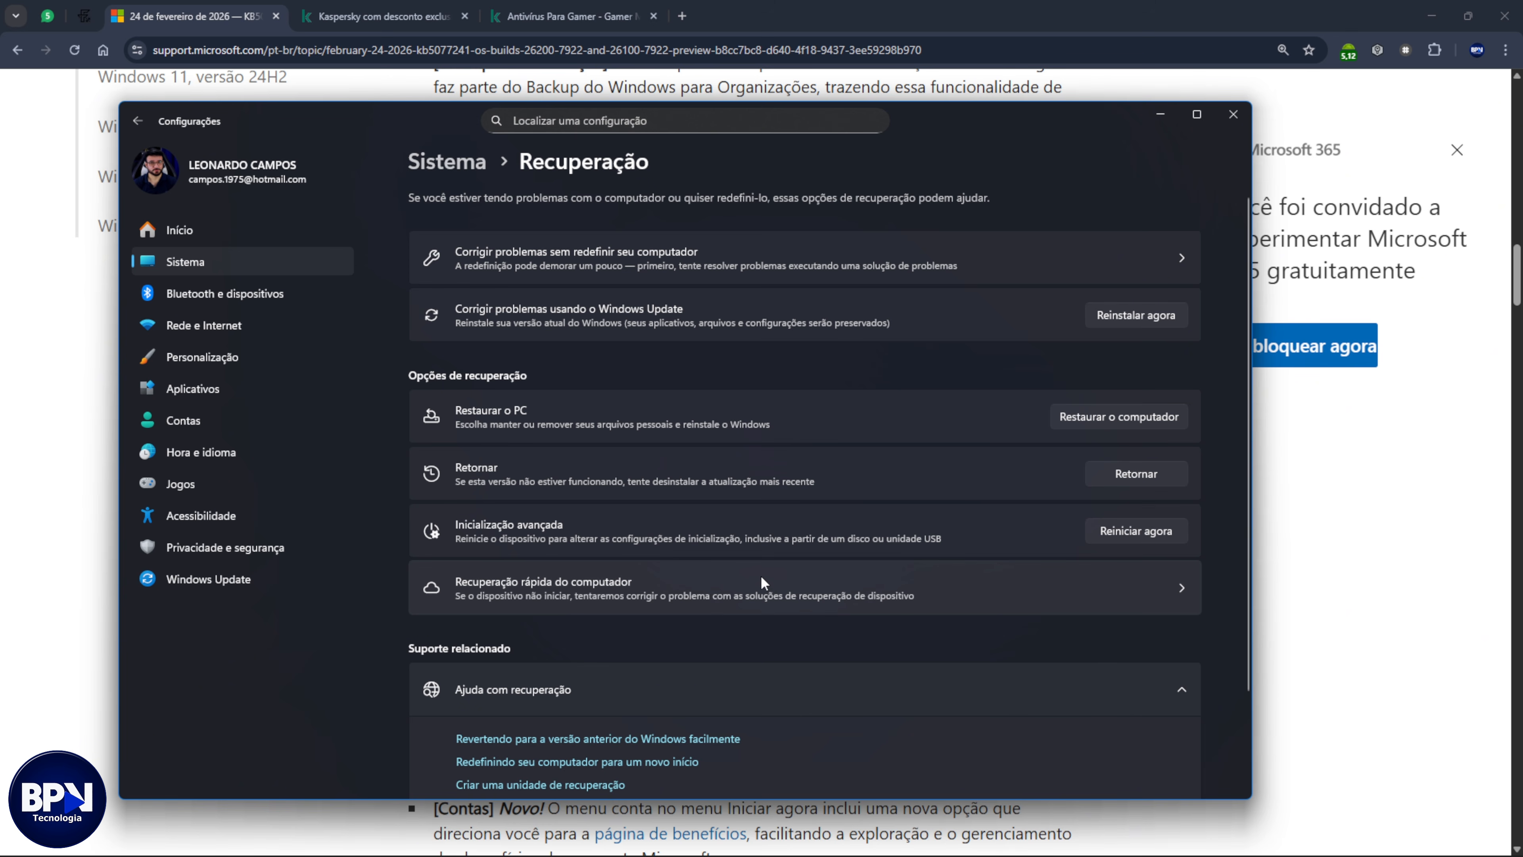
left_click(273, 574)
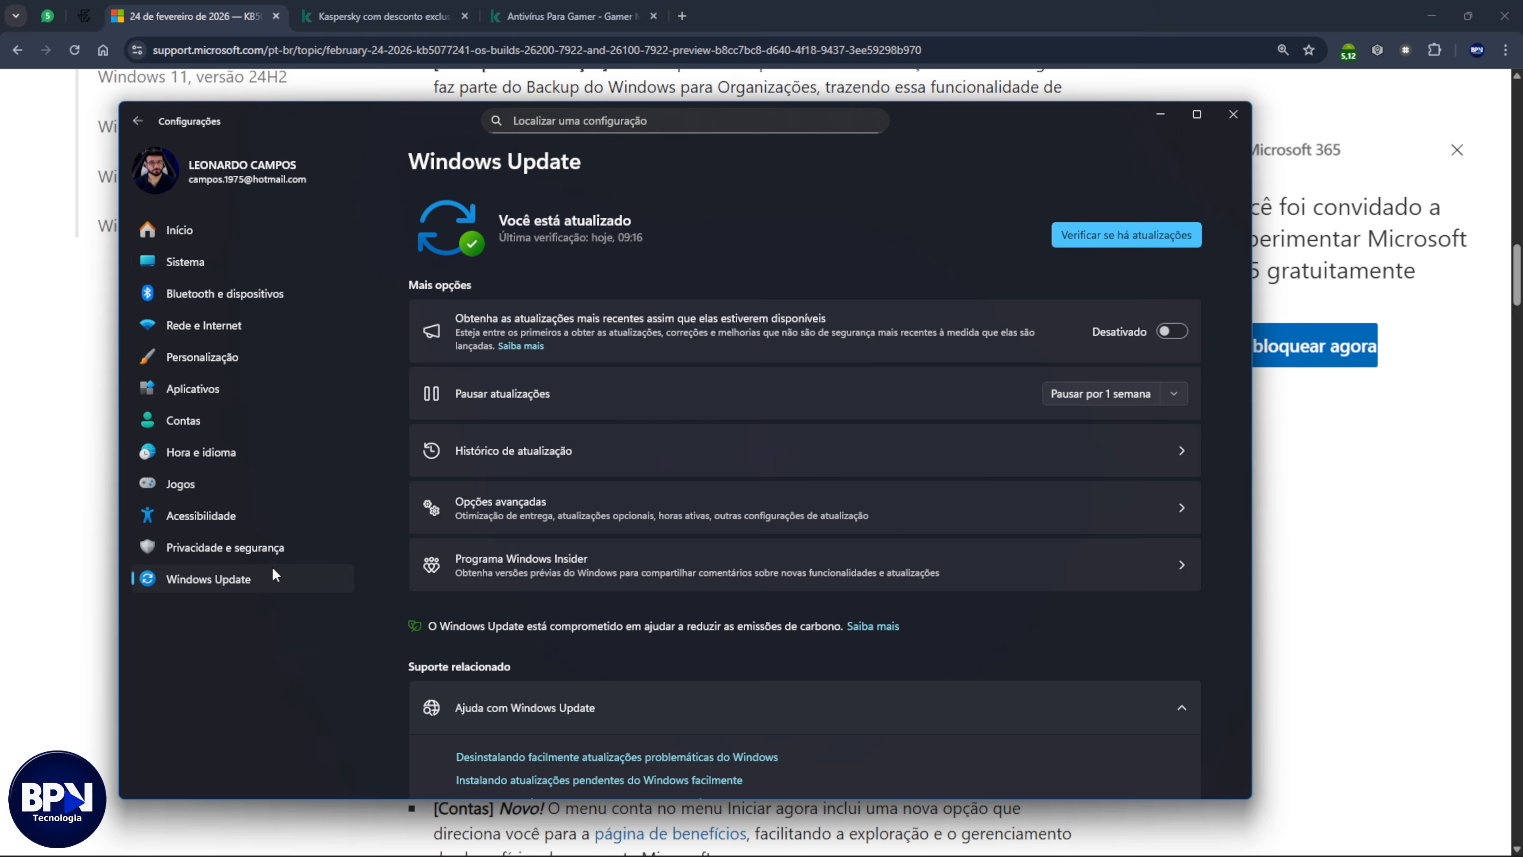
left_click(551, 458)
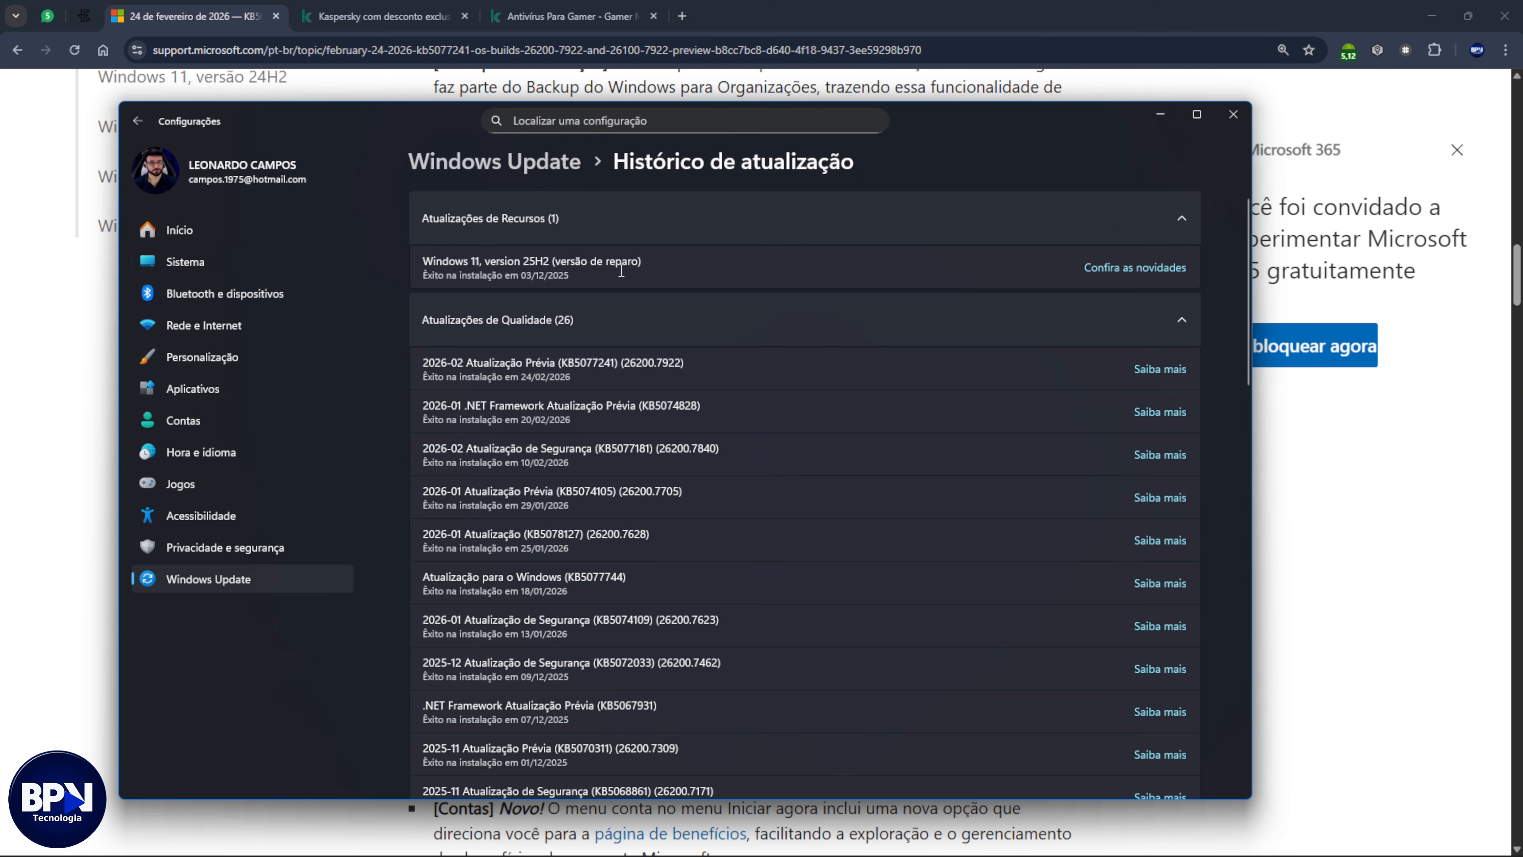
left_click_drag(1023, 113, 1074, 109)
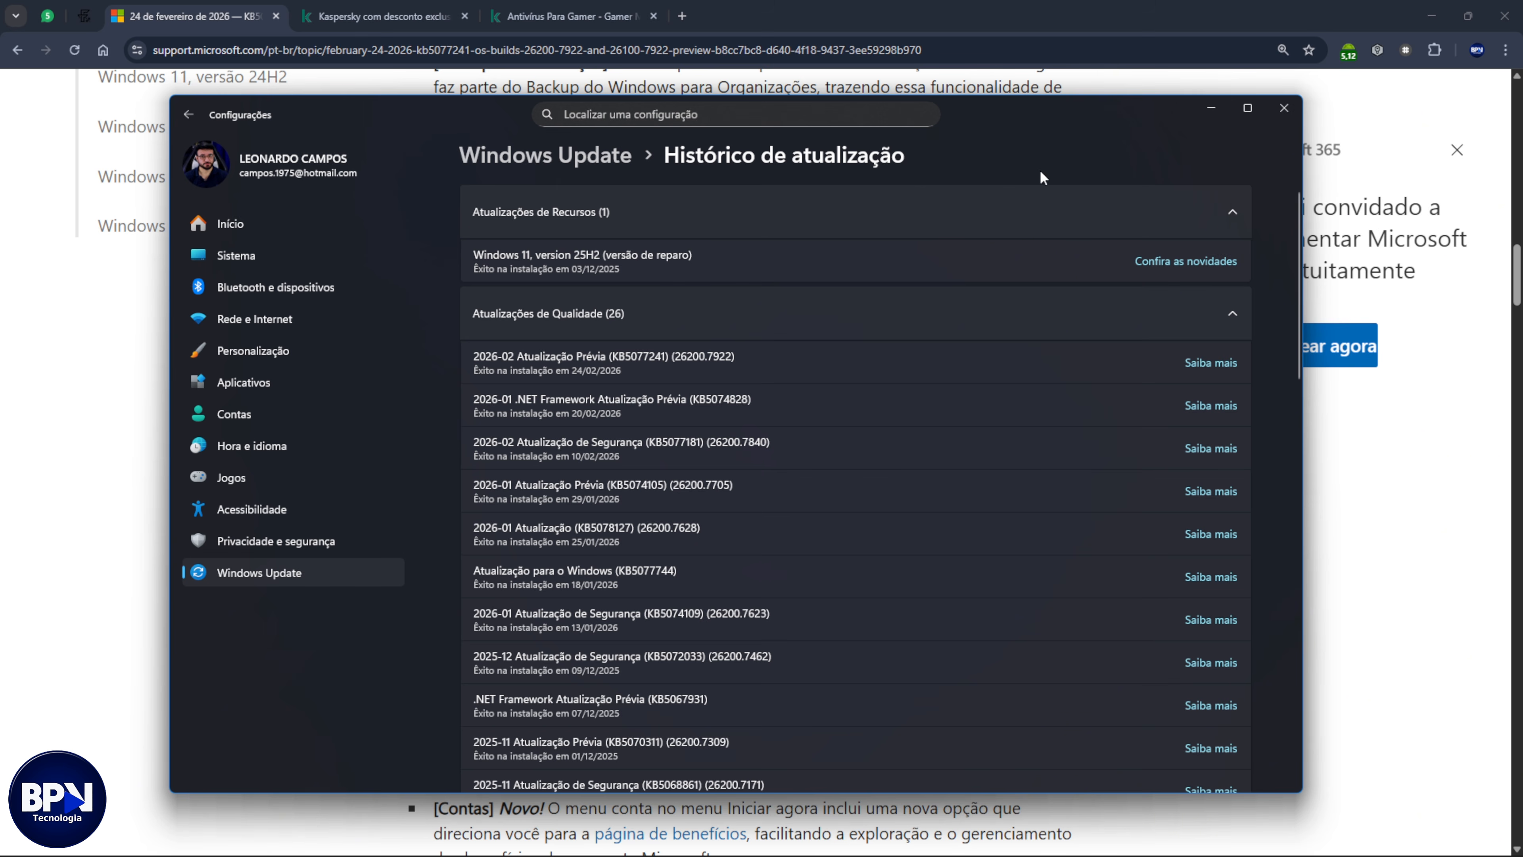
- Open the system's Armazenamento settings and examine the "Sensor de armazenamento" cleanup options
left_click(257, 251)
scroll(602, 444, "down", 5)
scroll(559, 389, "up", 2)
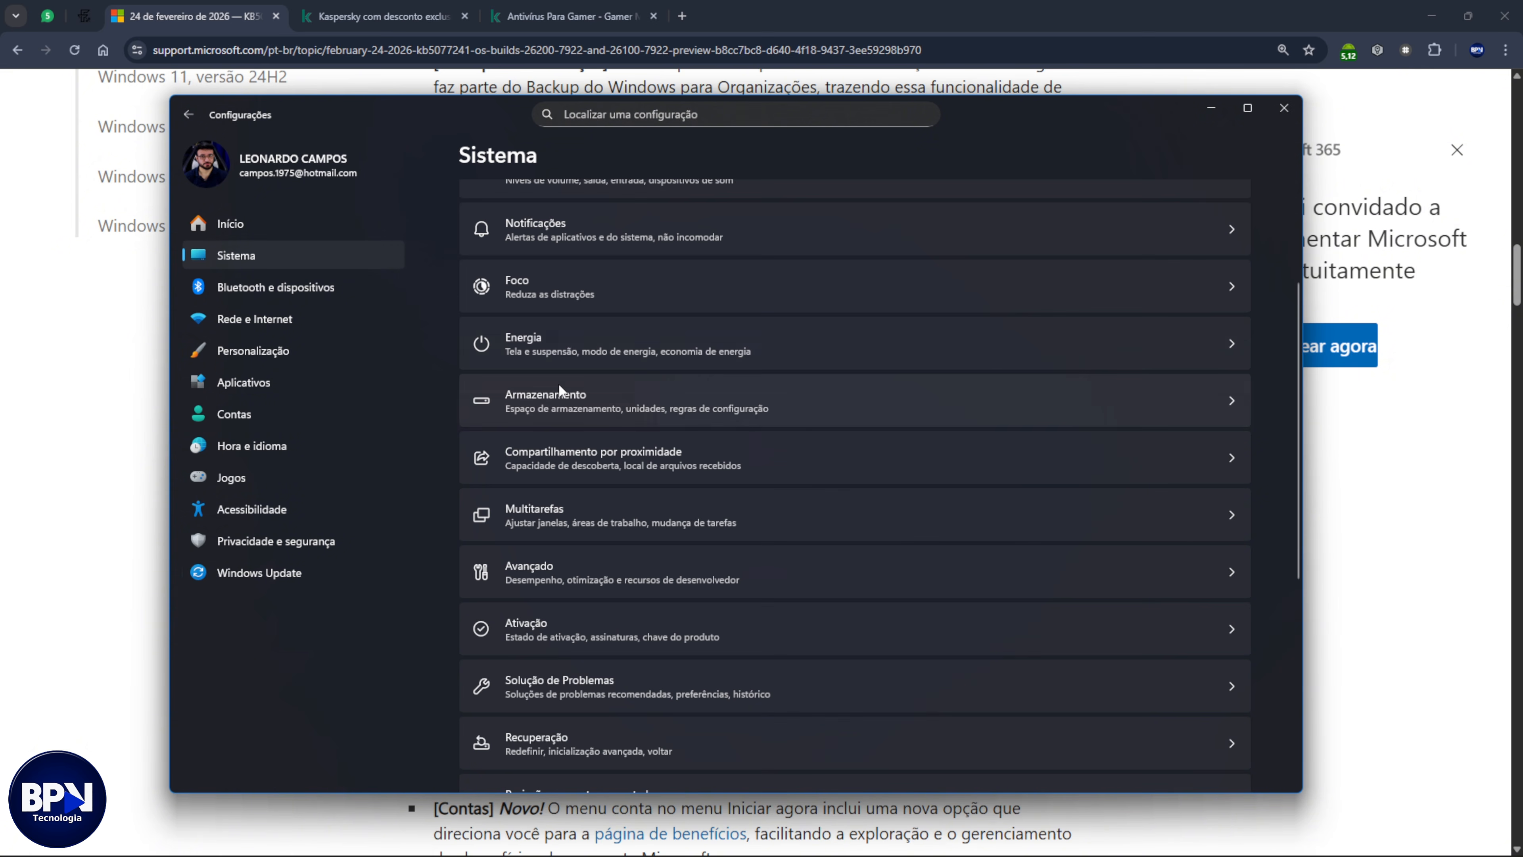
left_click(613, 397)
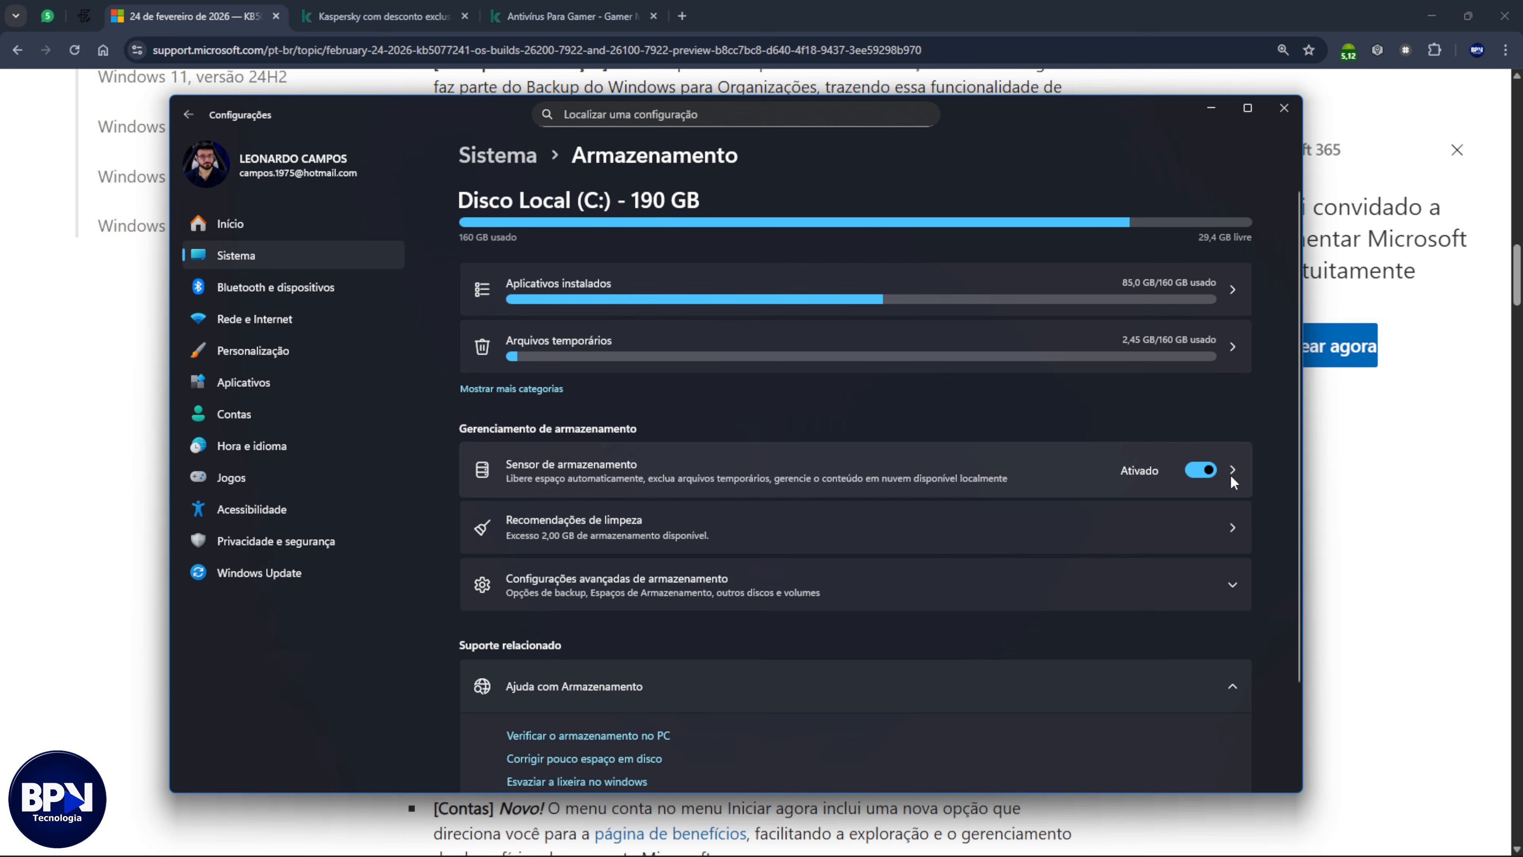
left_click(1002, 468)
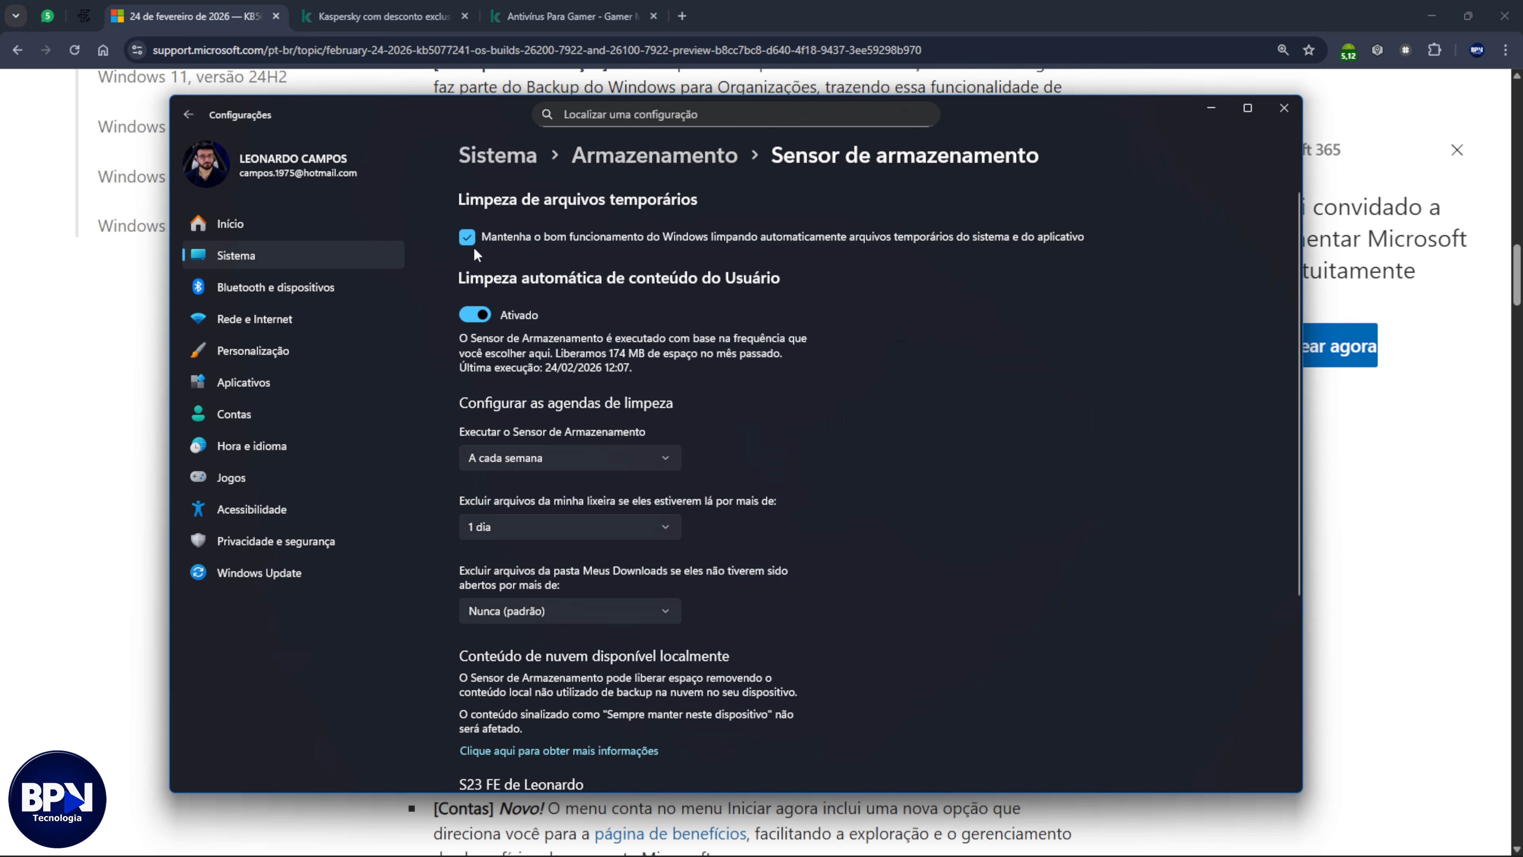
scroll(1063, 510, "down", 2)
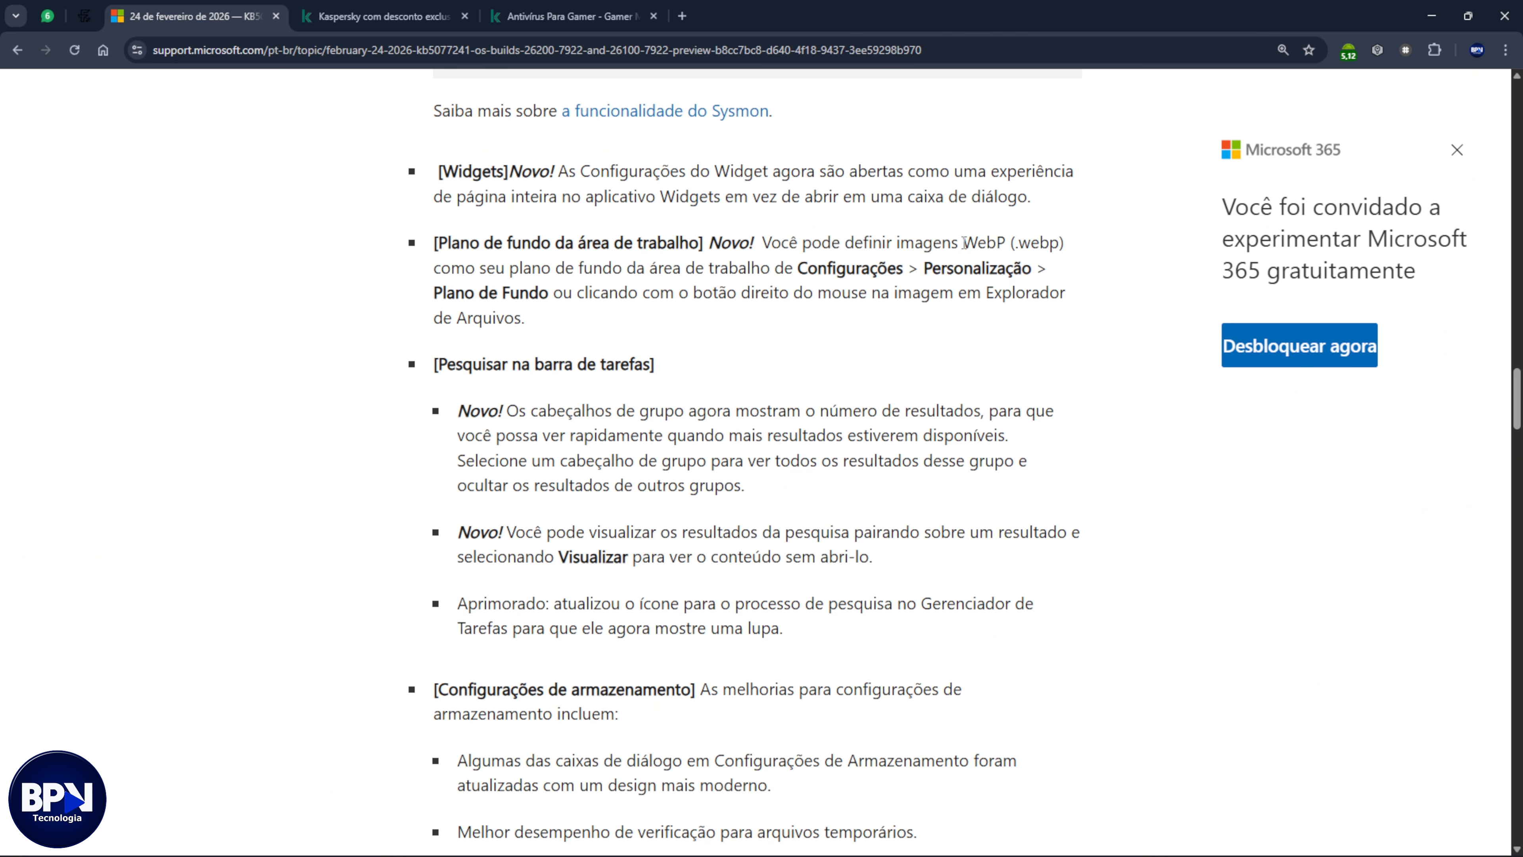
- Highlight "WebP" in the release notes and open the "Tela de fundo" personalization page in Windows Settings
left_click_drag(964, 242, 1030, 234)
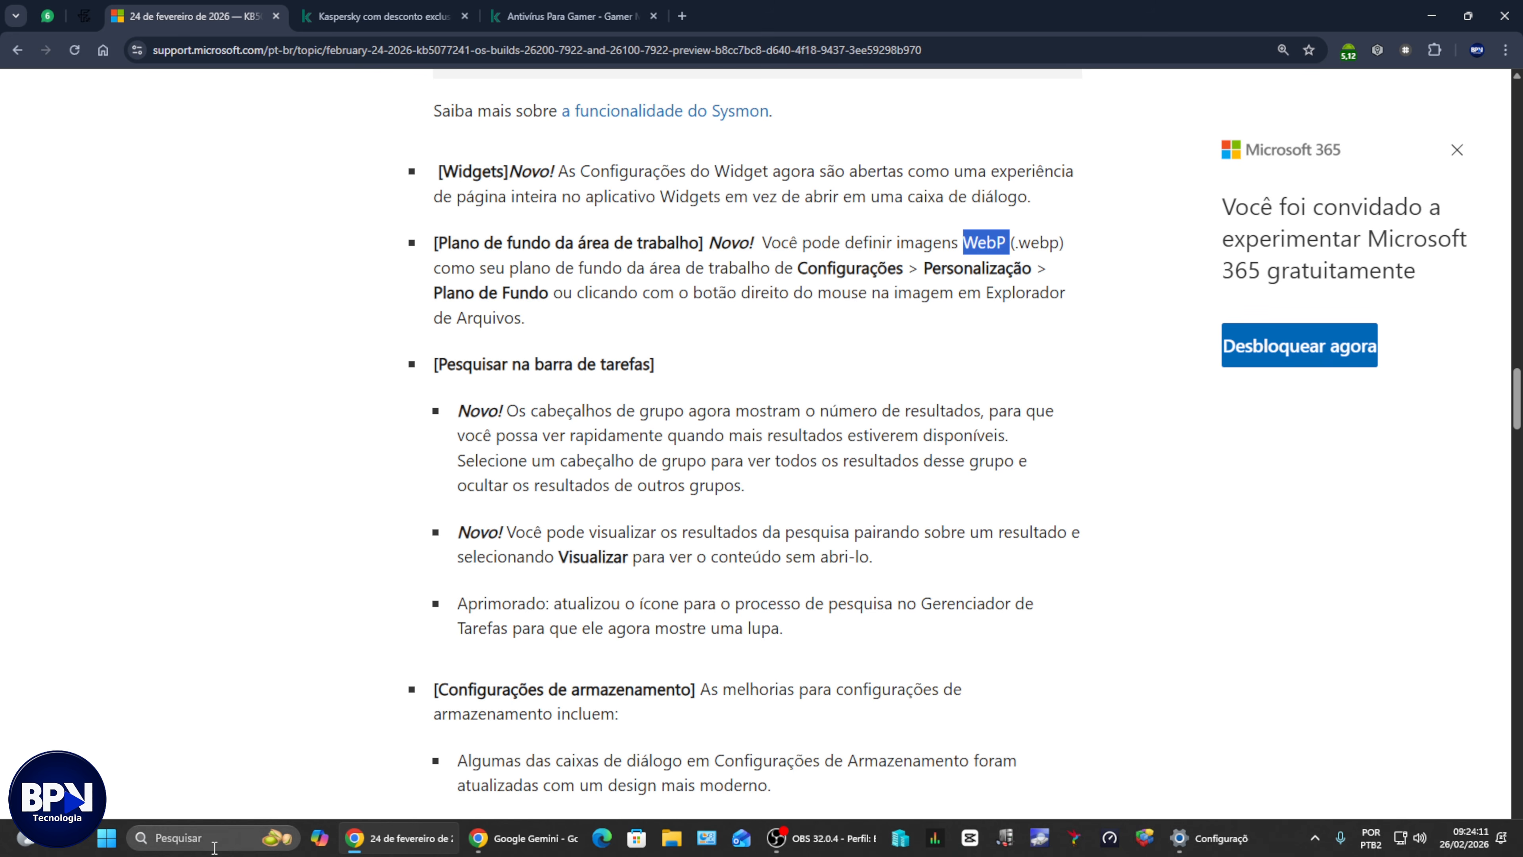
left_click(105, 846)
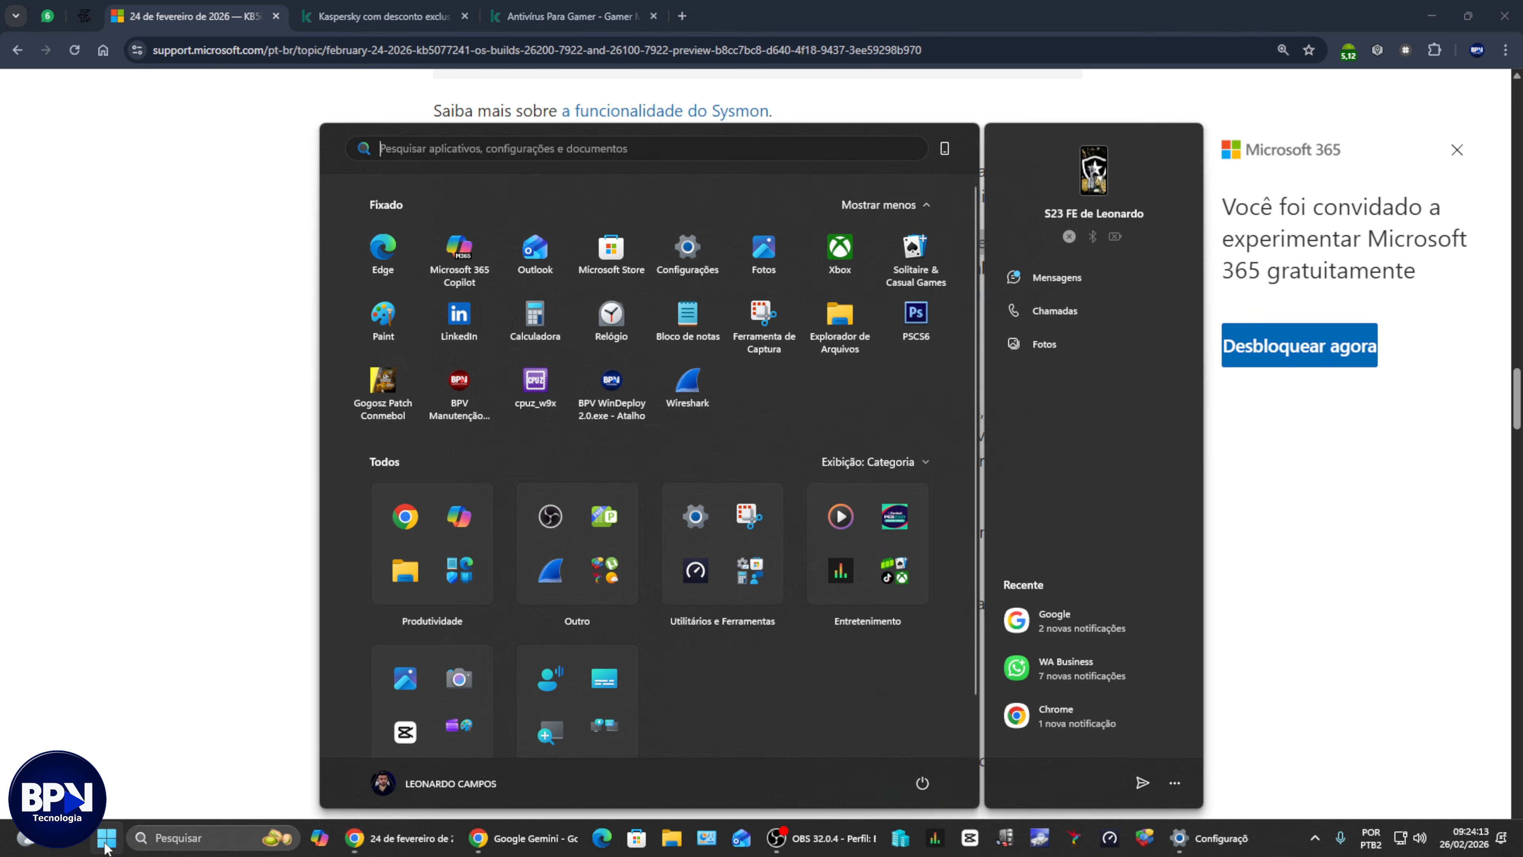
left_click(683, 258)
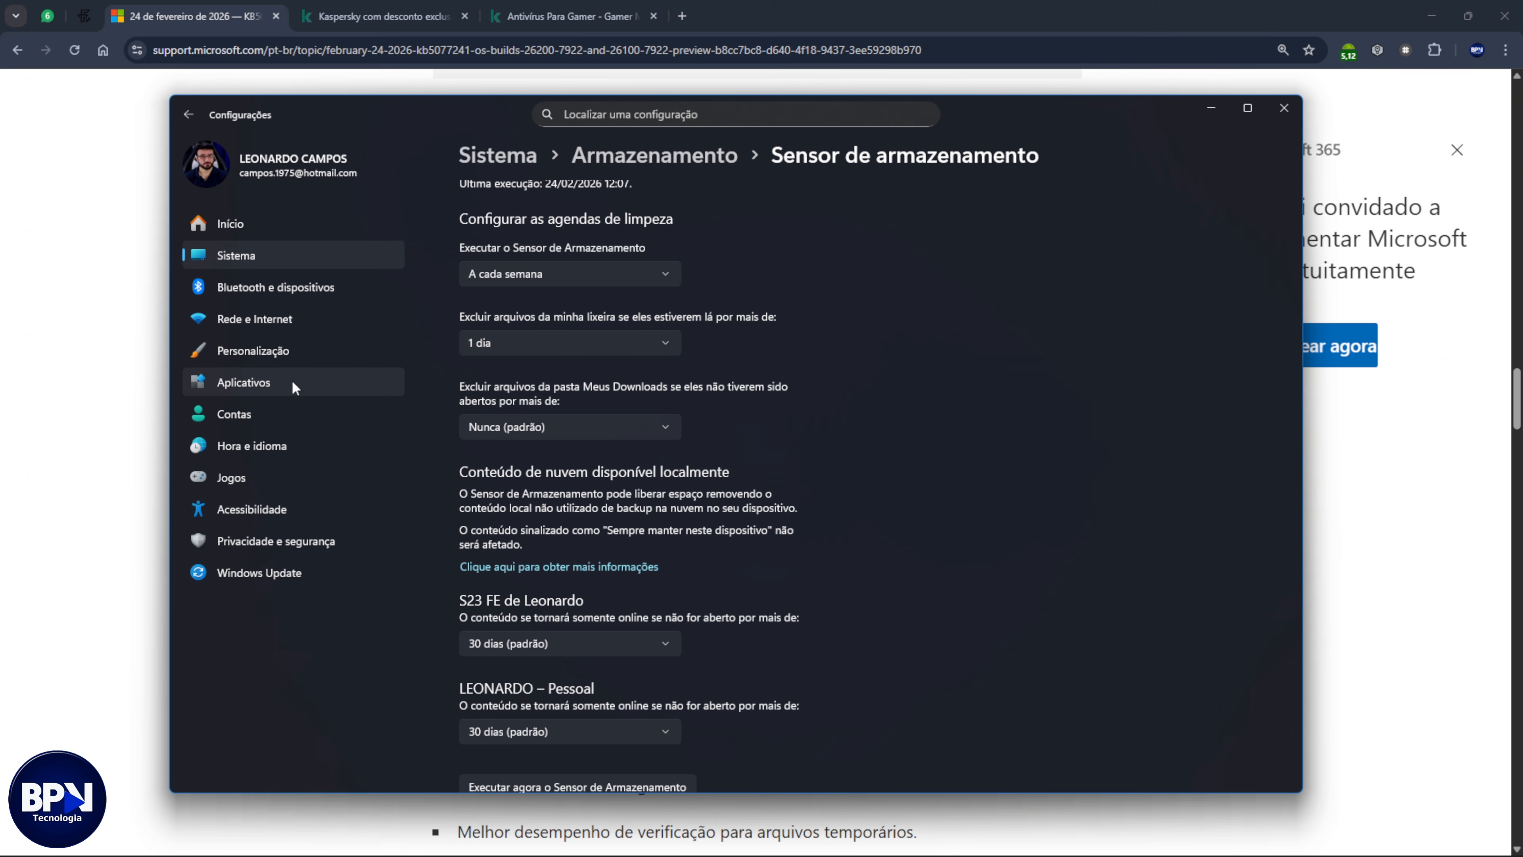
left_click(305, 351)
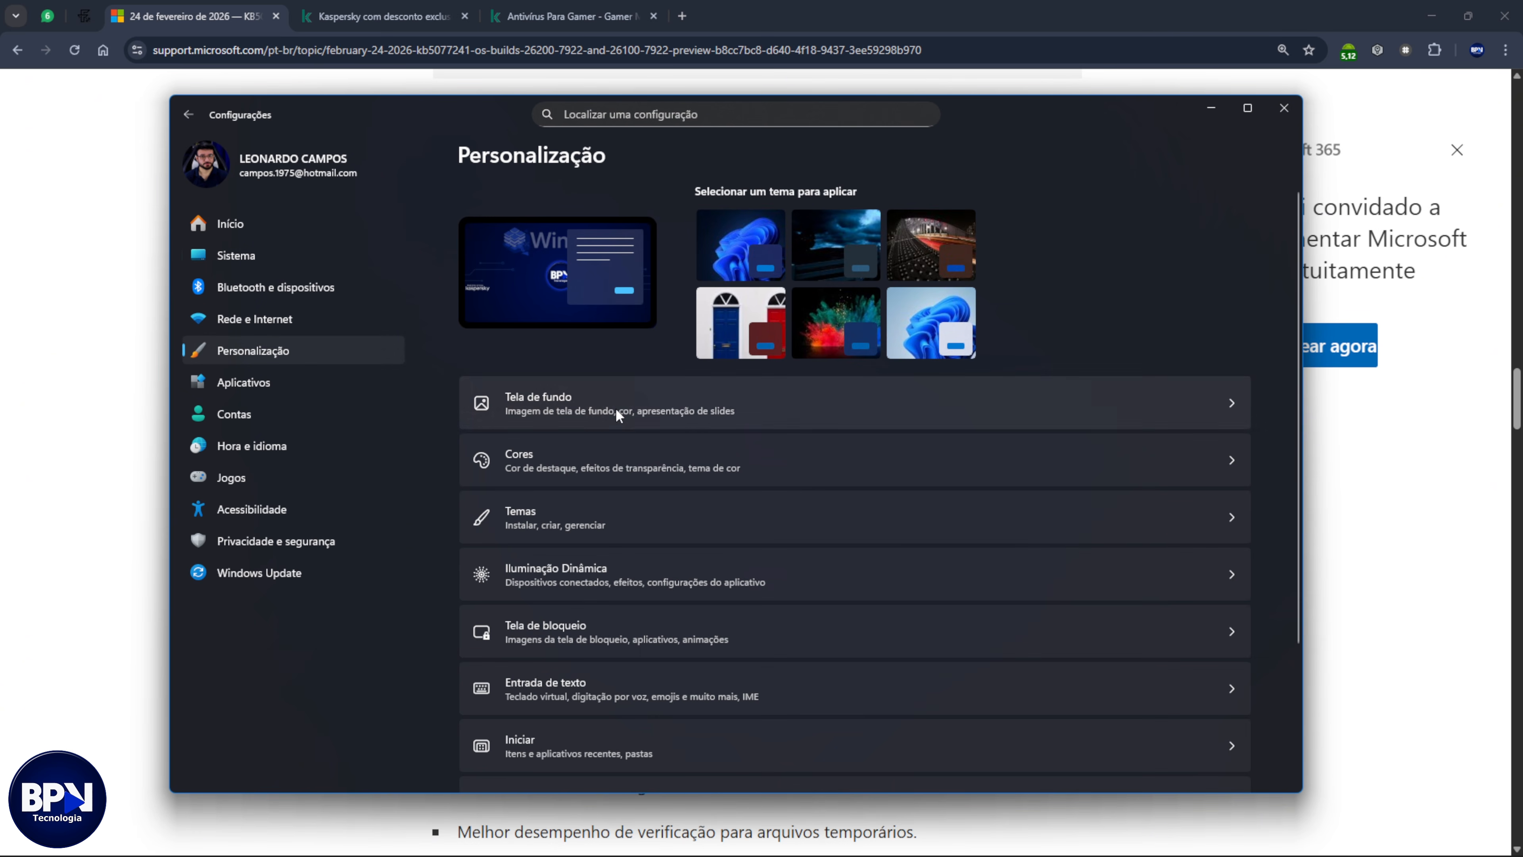
left_click(628, 403)
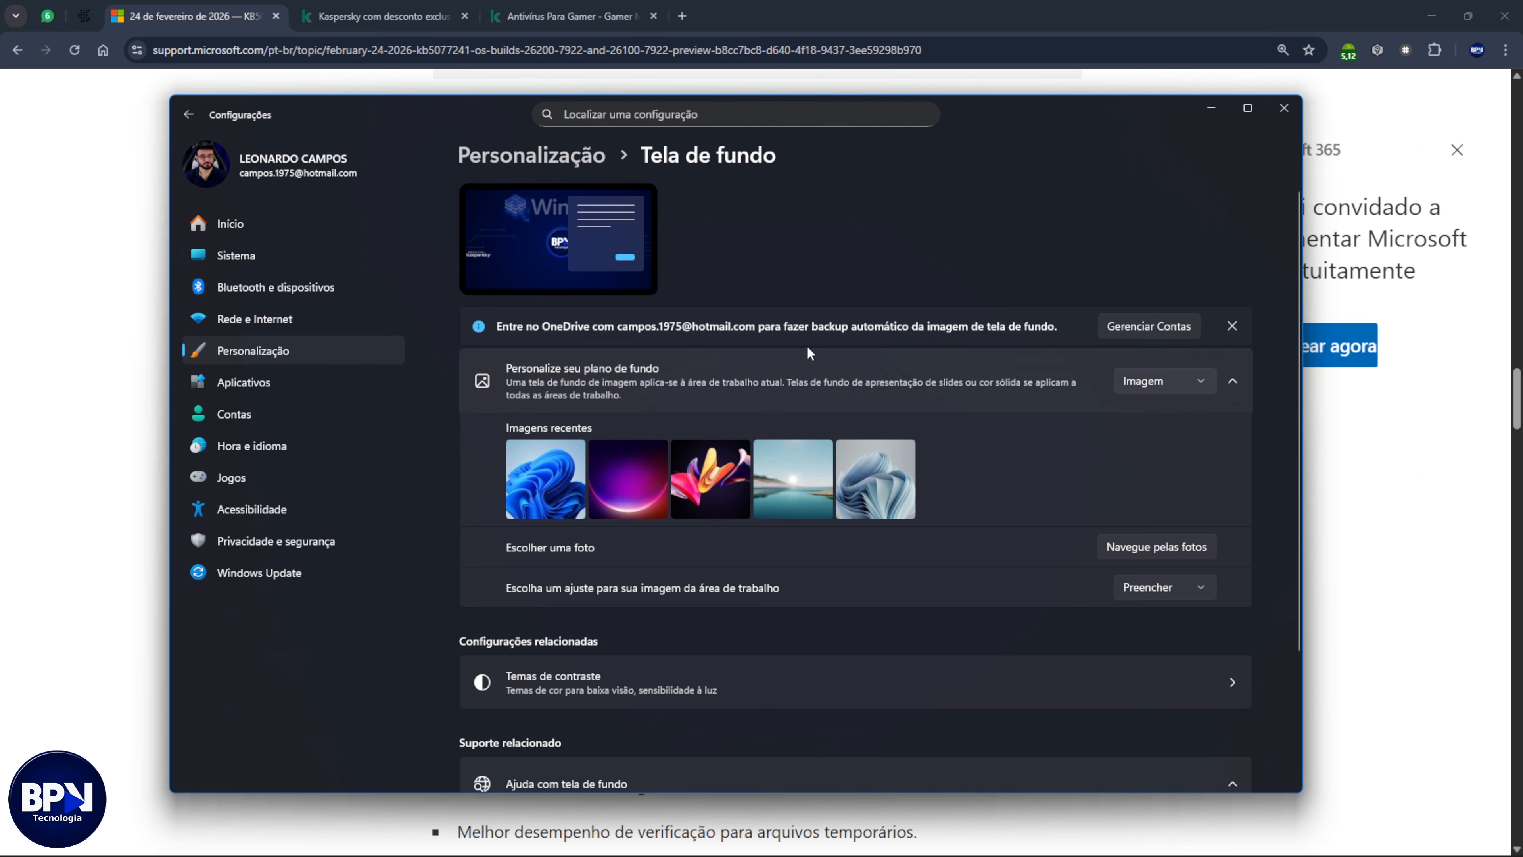
- Browse for a desktop background photo and inspect the image file types accepted by the file picker, without choosing one
left_click(1174, 545)
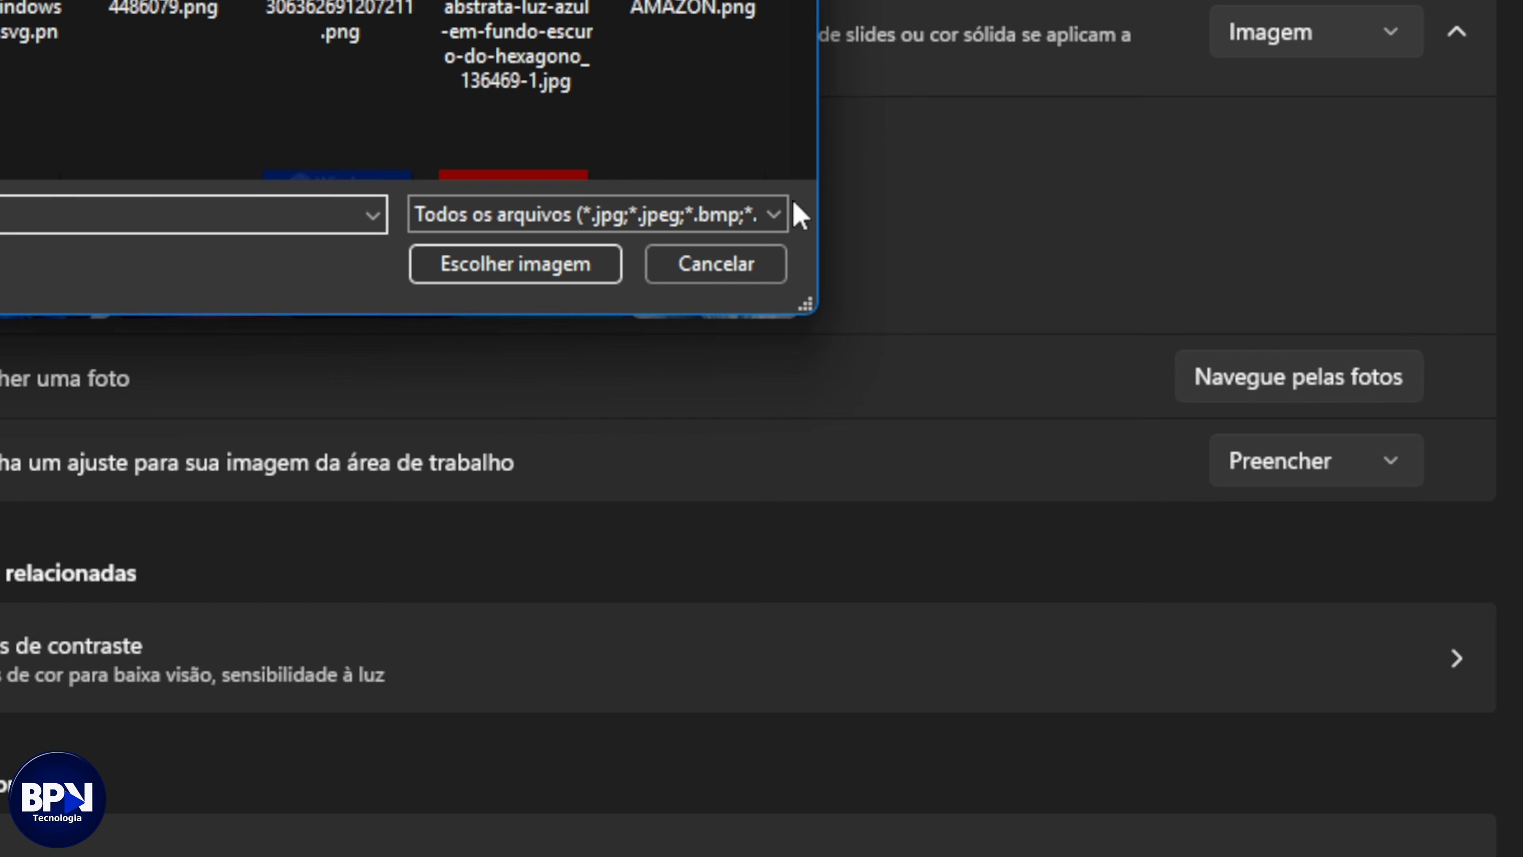
left_click(772, 228)
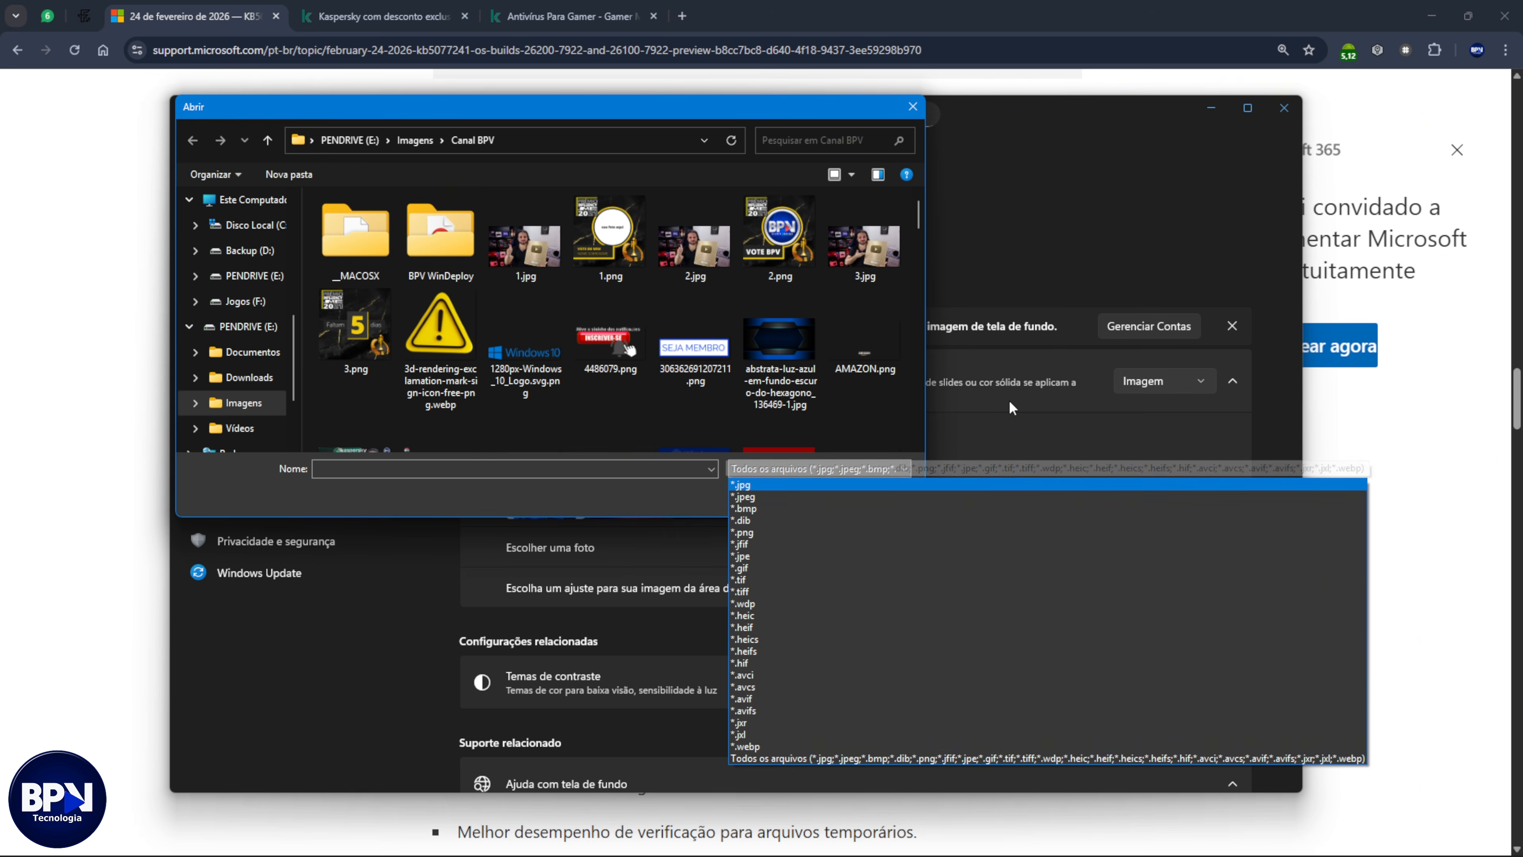
left_click(1010, 430)
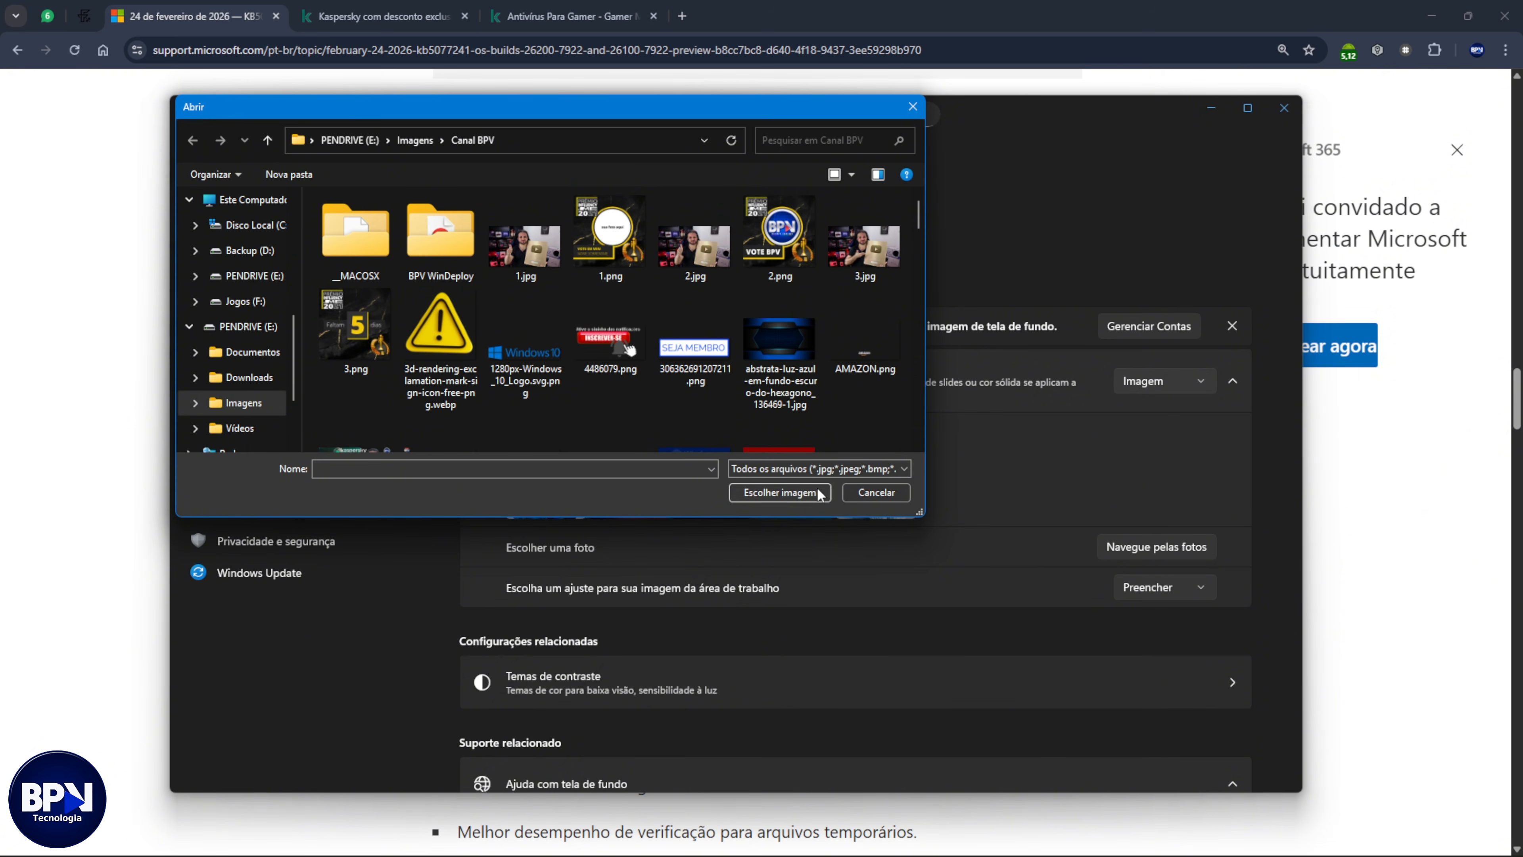
left_click(905, 474)
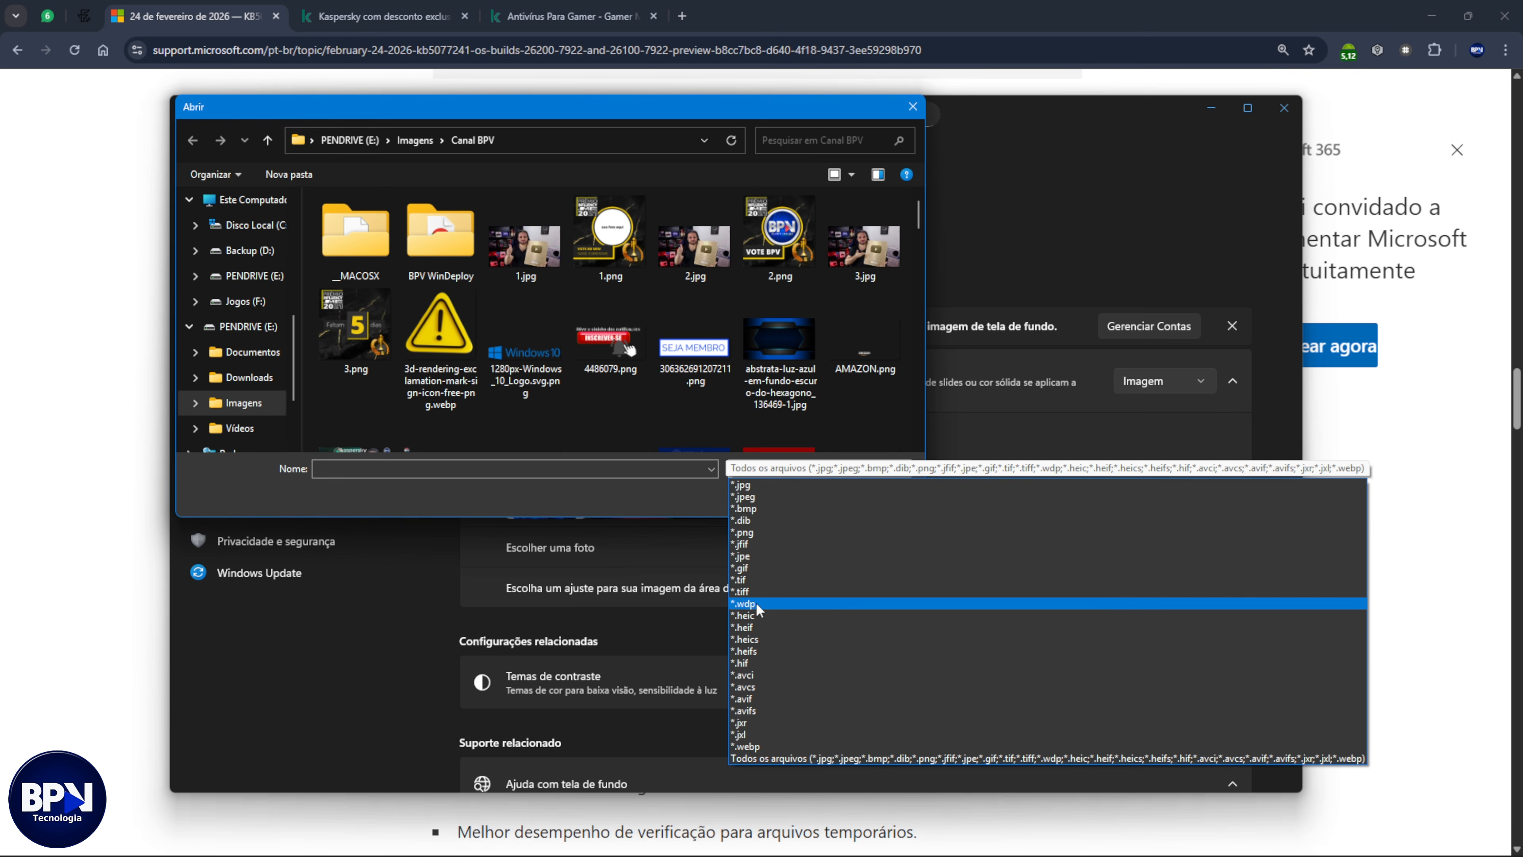
left_click(1020, 427)
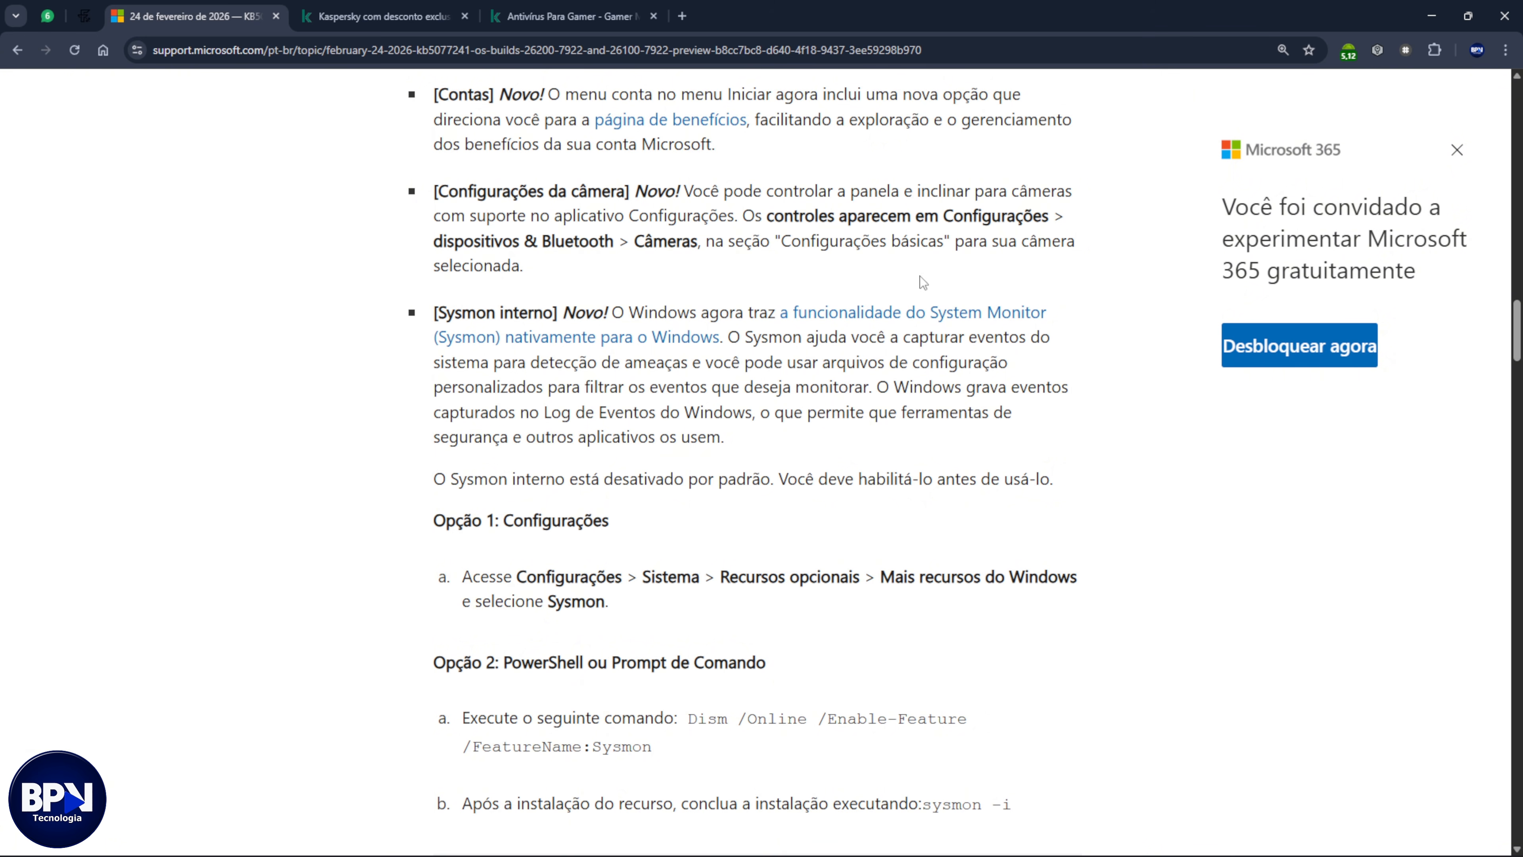
- Examine the "Sysmon interno" item in the release notes, including both ways of enabling the feature
scroll(933, 486, "down", 3)
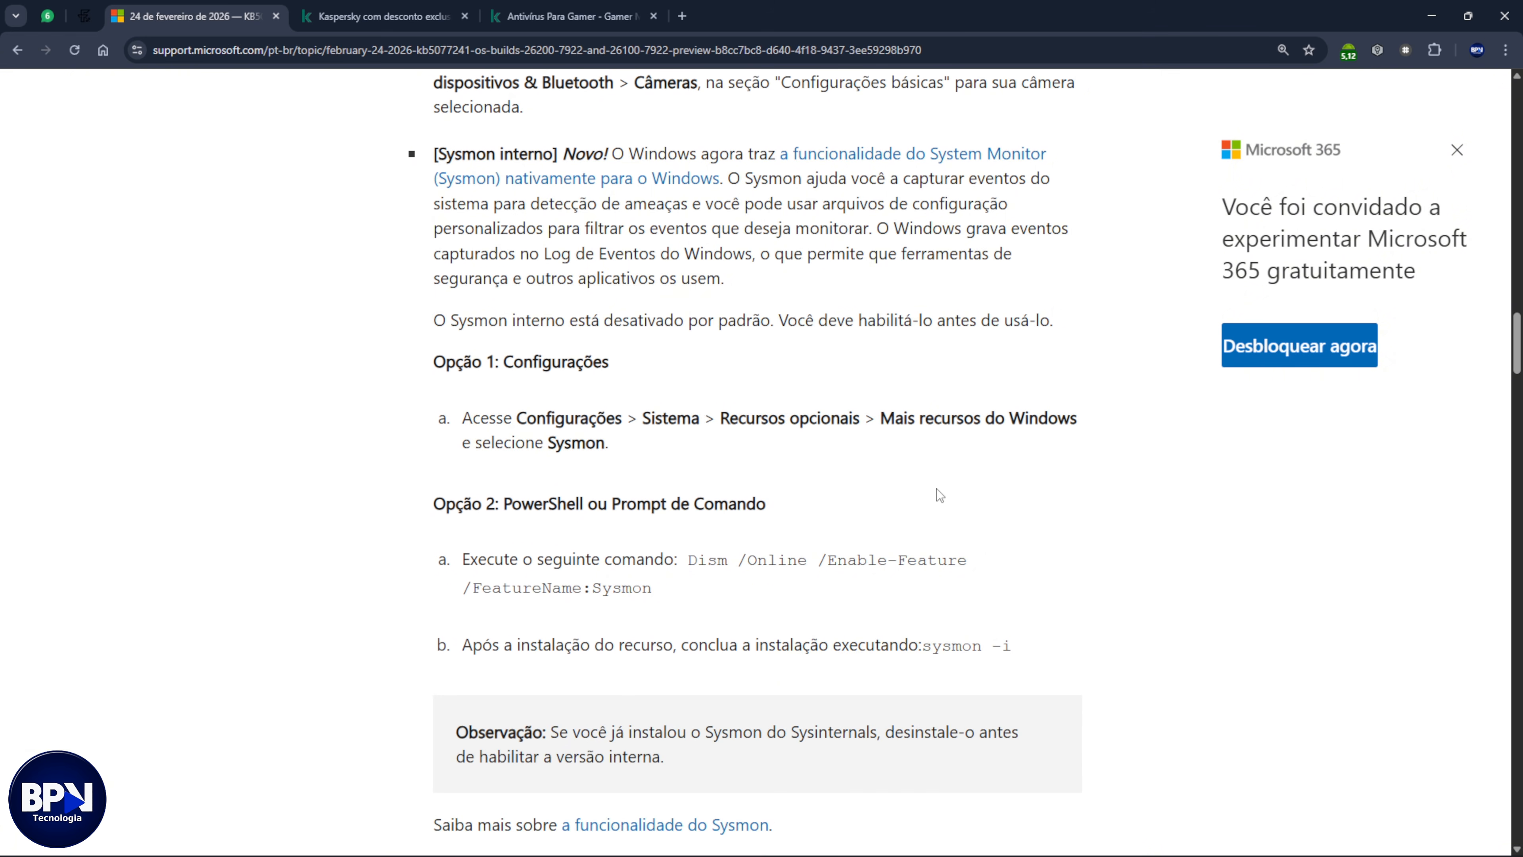
scroll(938, 488, "down", 3)
scroll(1037, 433, "up", 3)
scroll(812, 397, "down", 1)
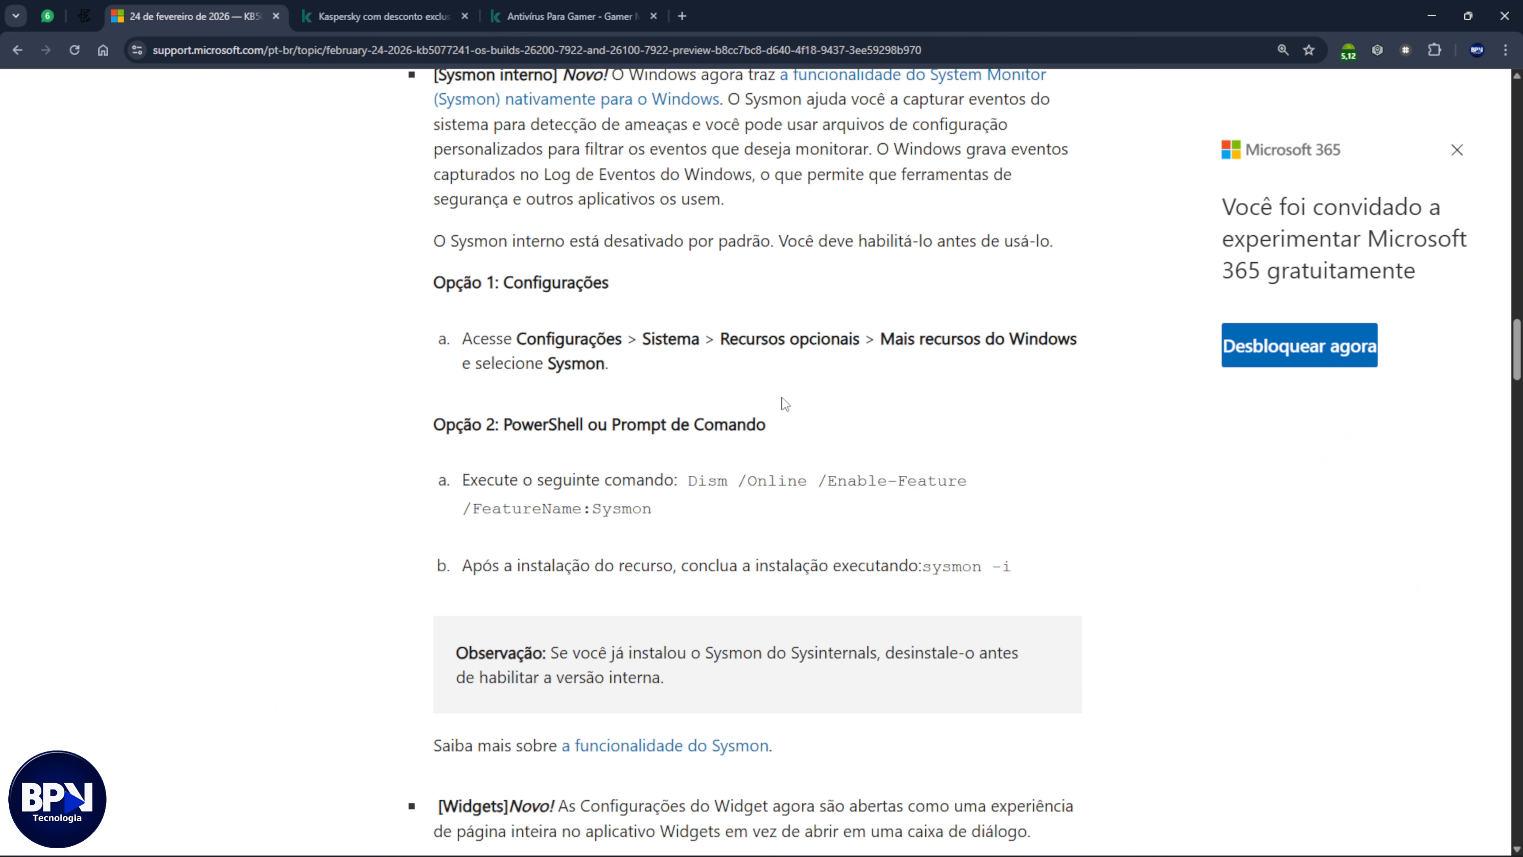
scroll(780, 400, "down", 1)
scroll(819, 433, "up", 3)
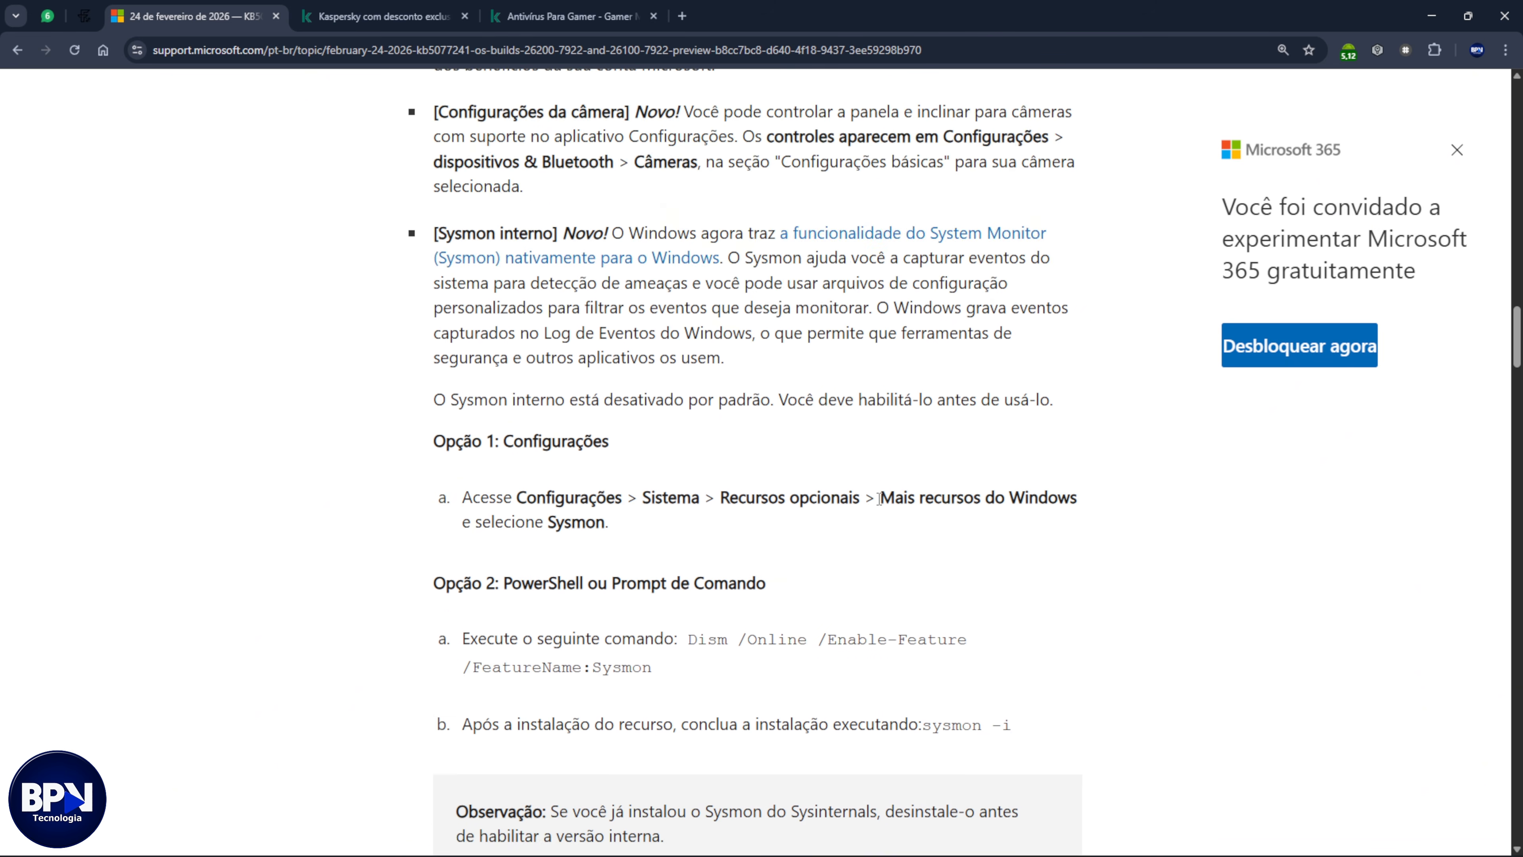
scroll(894, 507, "up", 5)
scroll(730, 394, "down", 6)
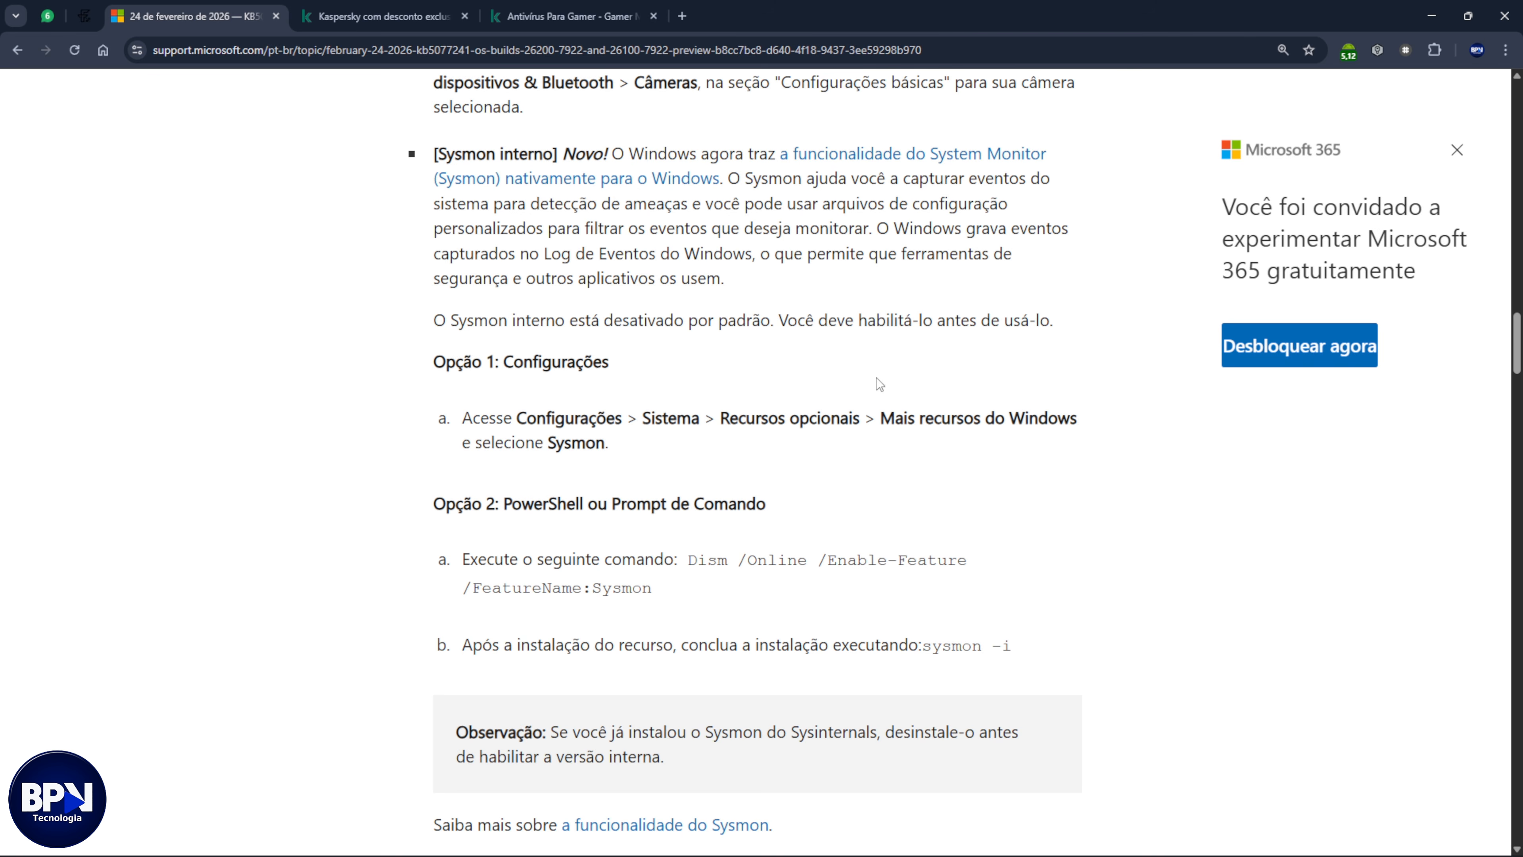
- Open the "Mais recursos do Windows" dialog from the system's "Recursos opcionais" page in Windows Settings, following the release notes' first option
scroll(861, 449, "up", 1)
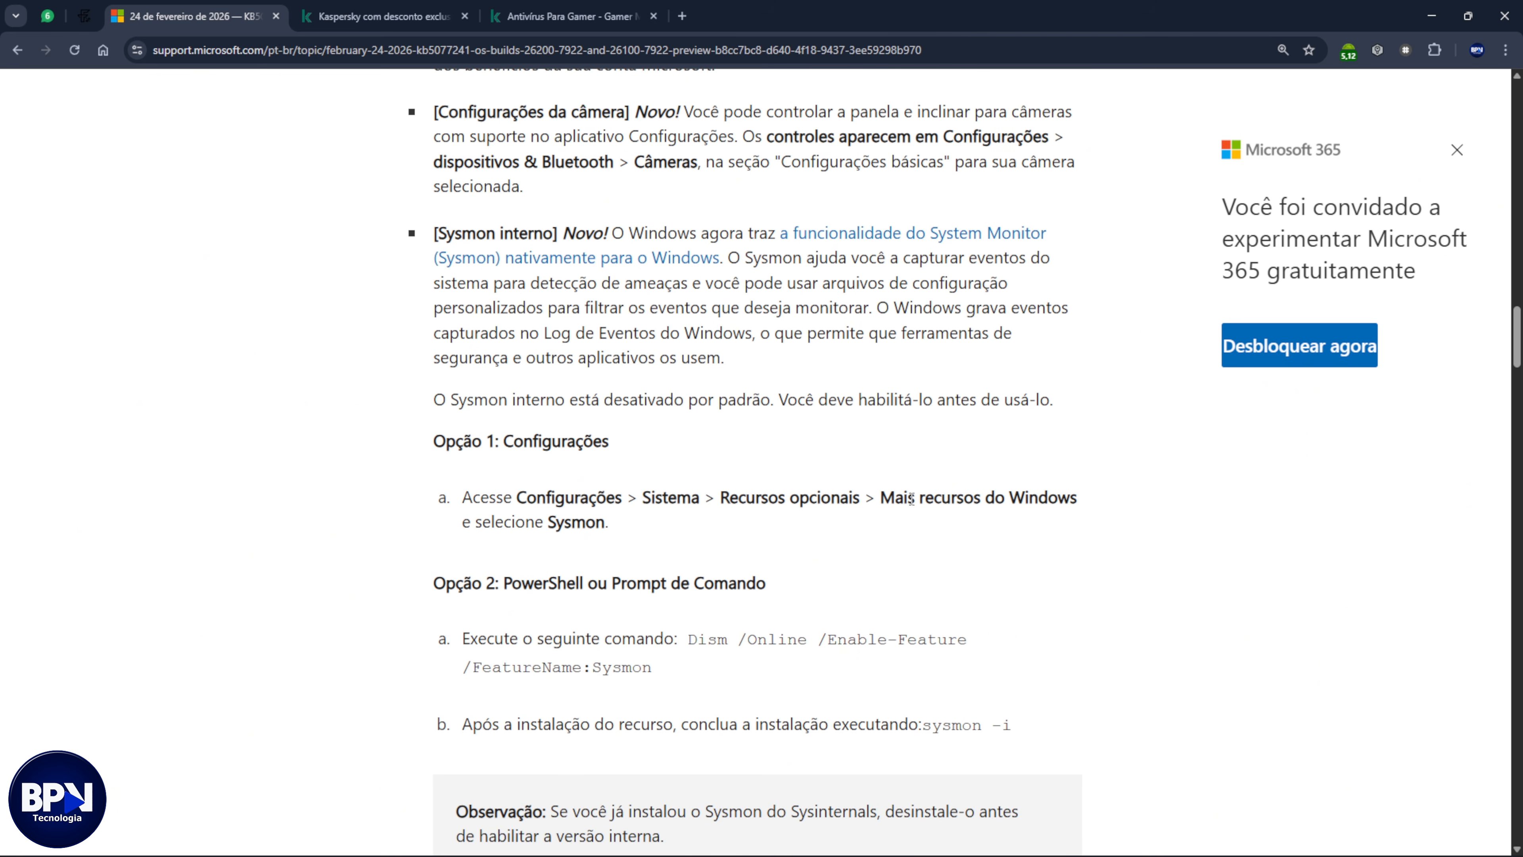
mouse_move(248, 840)
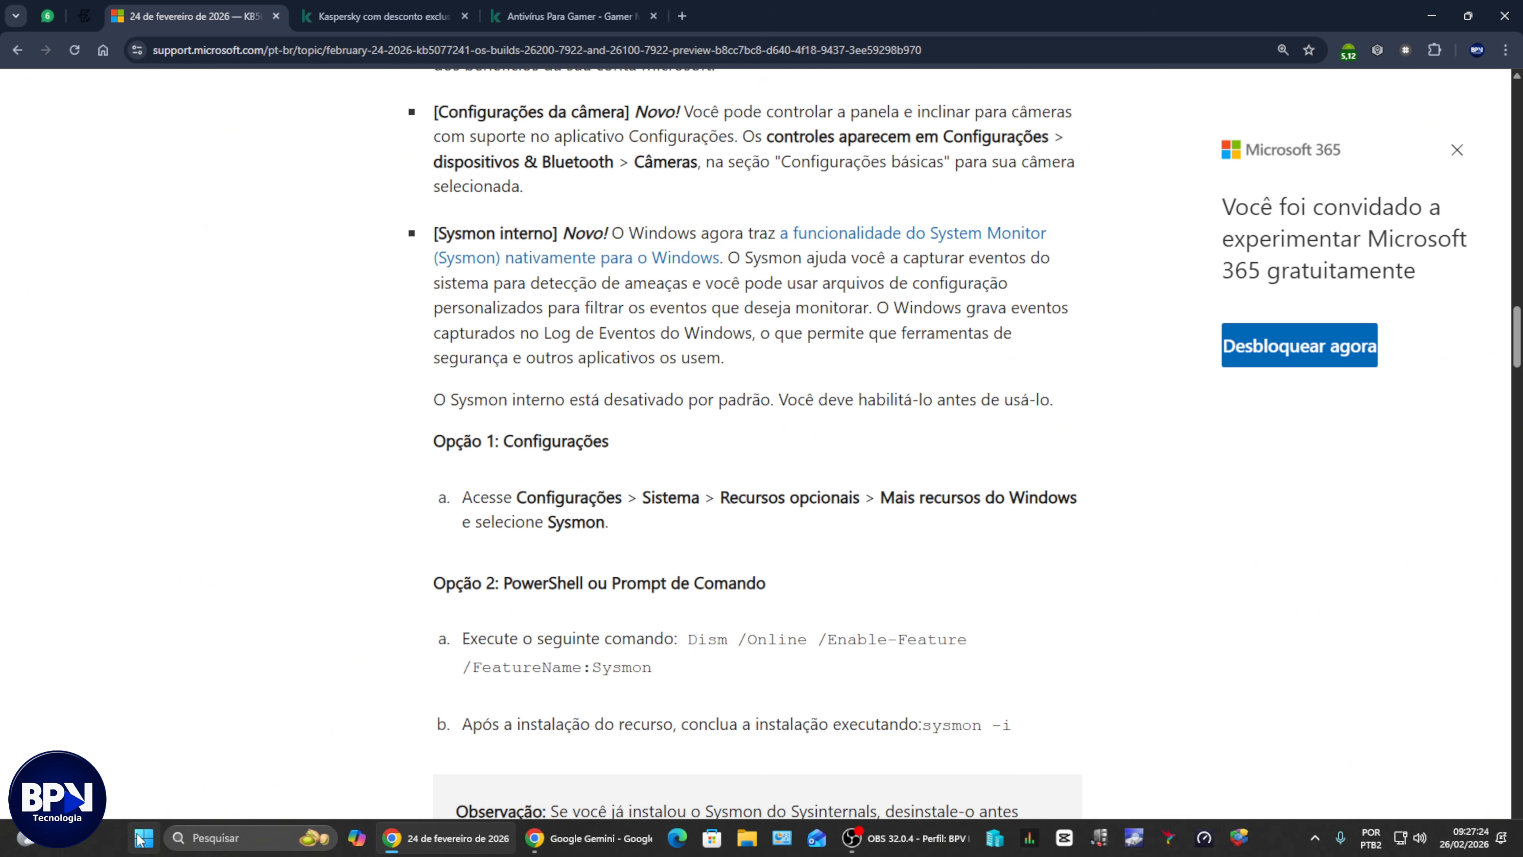
scroll(748, 678, "down", 2)
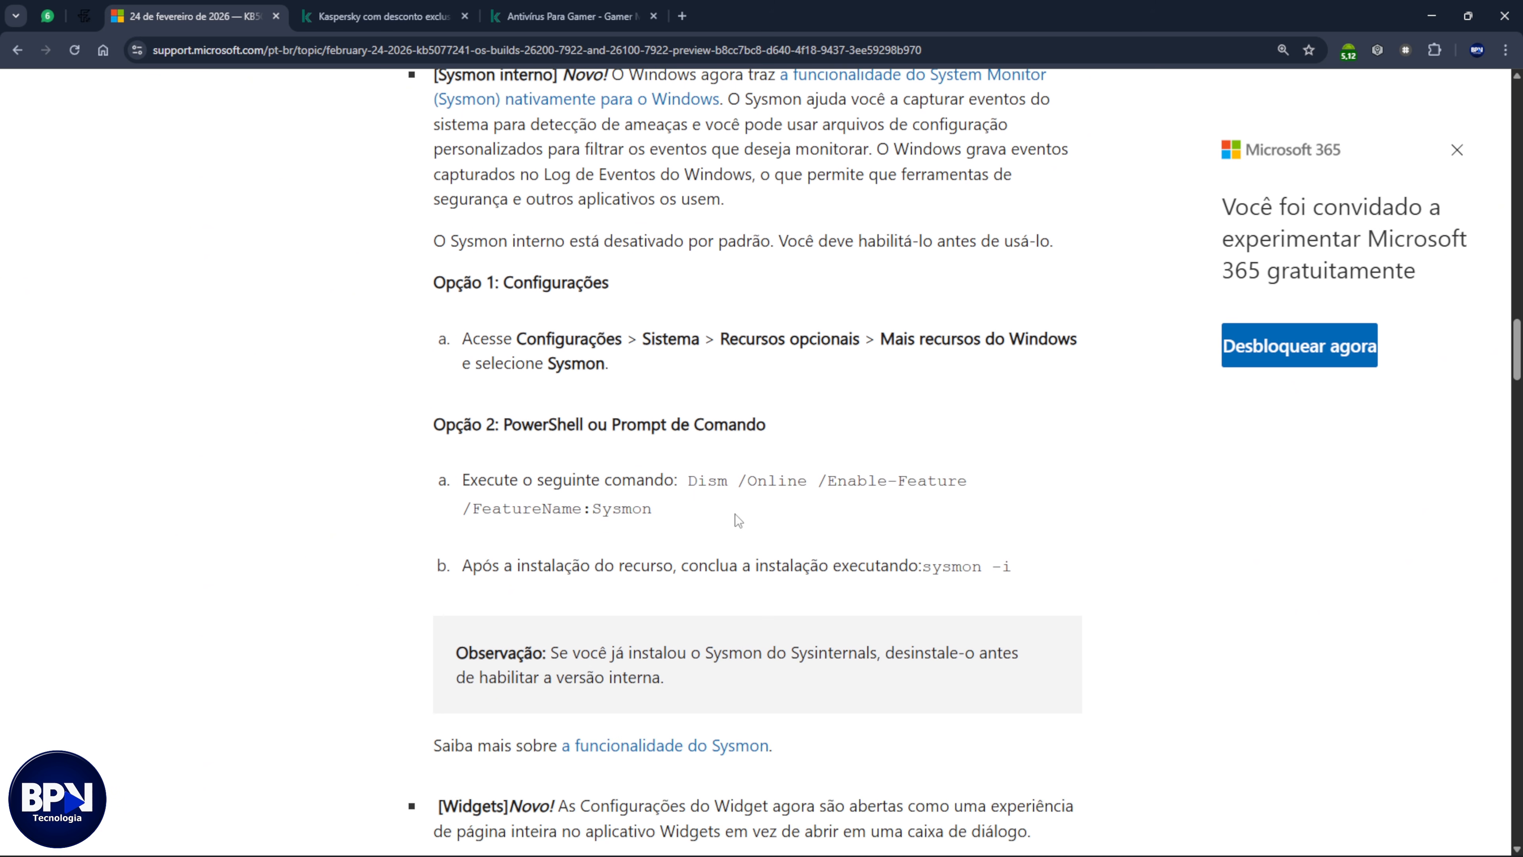
scroll(622, 623, "up", 1)
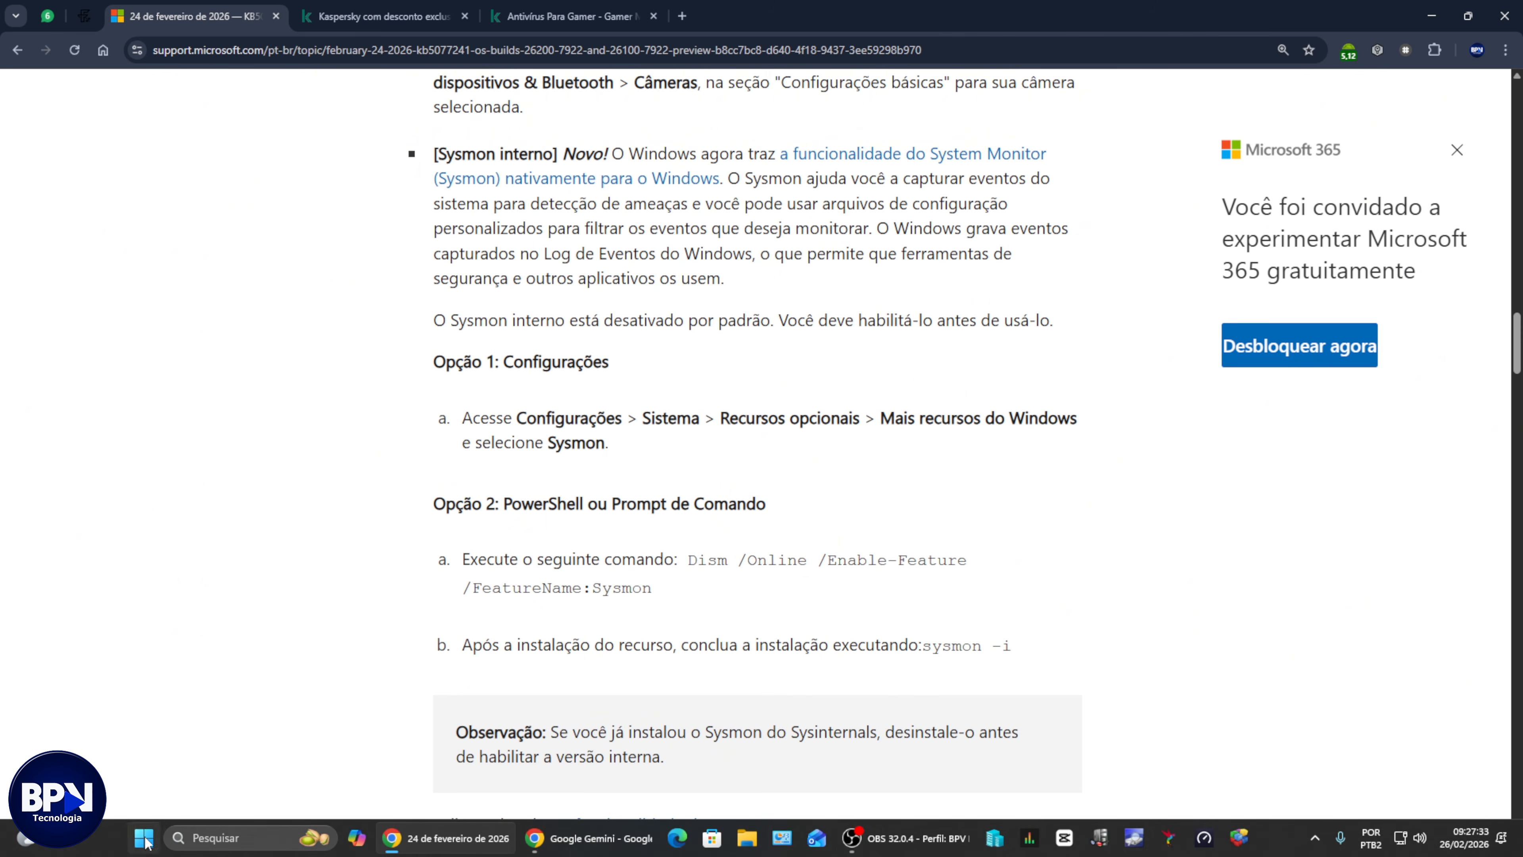
left_click(144, 840)
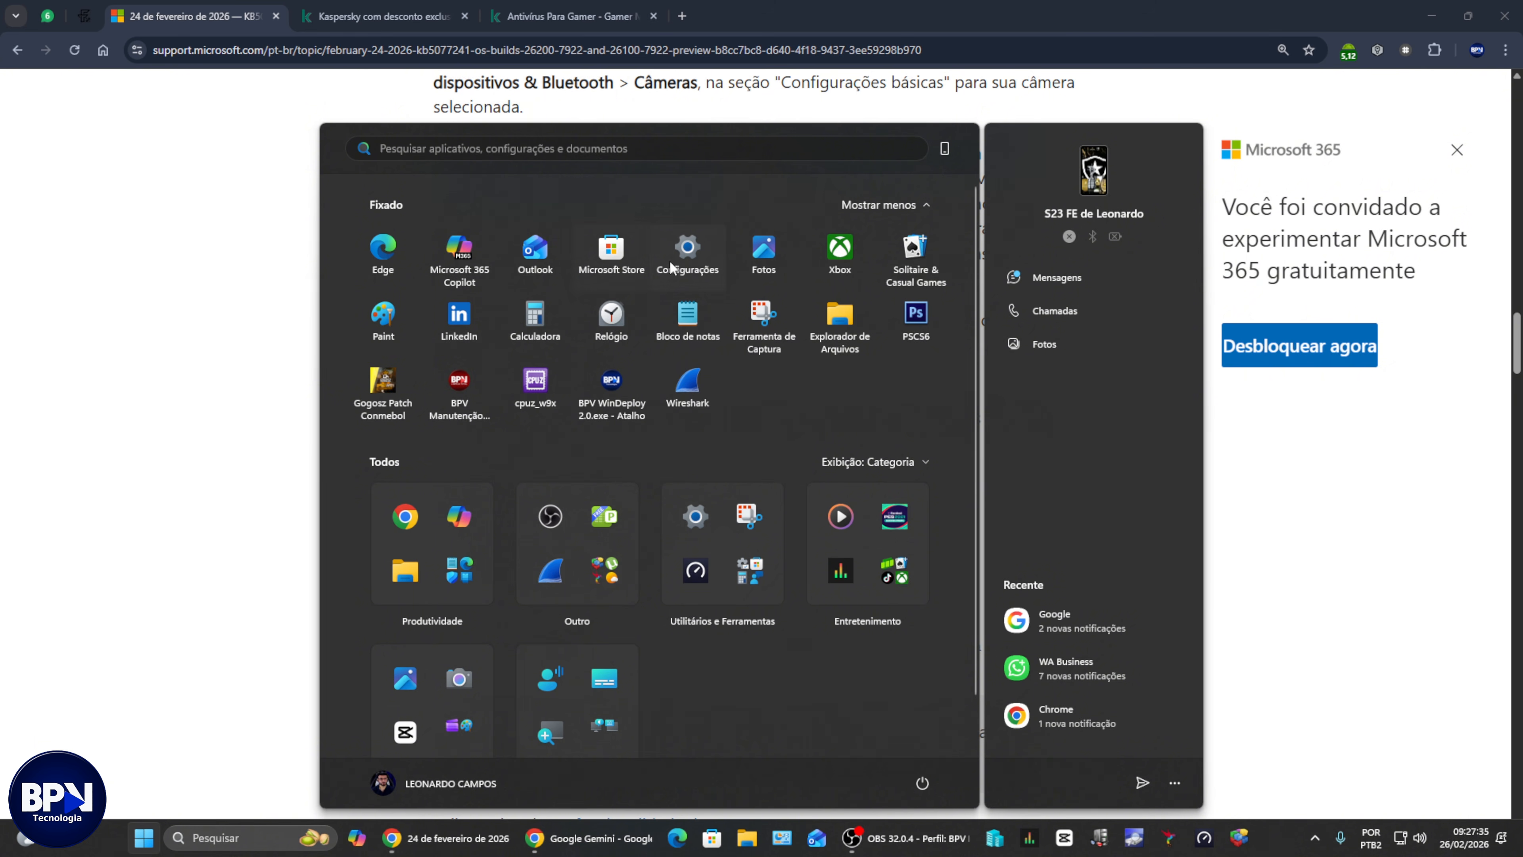
left_click(703, 264)
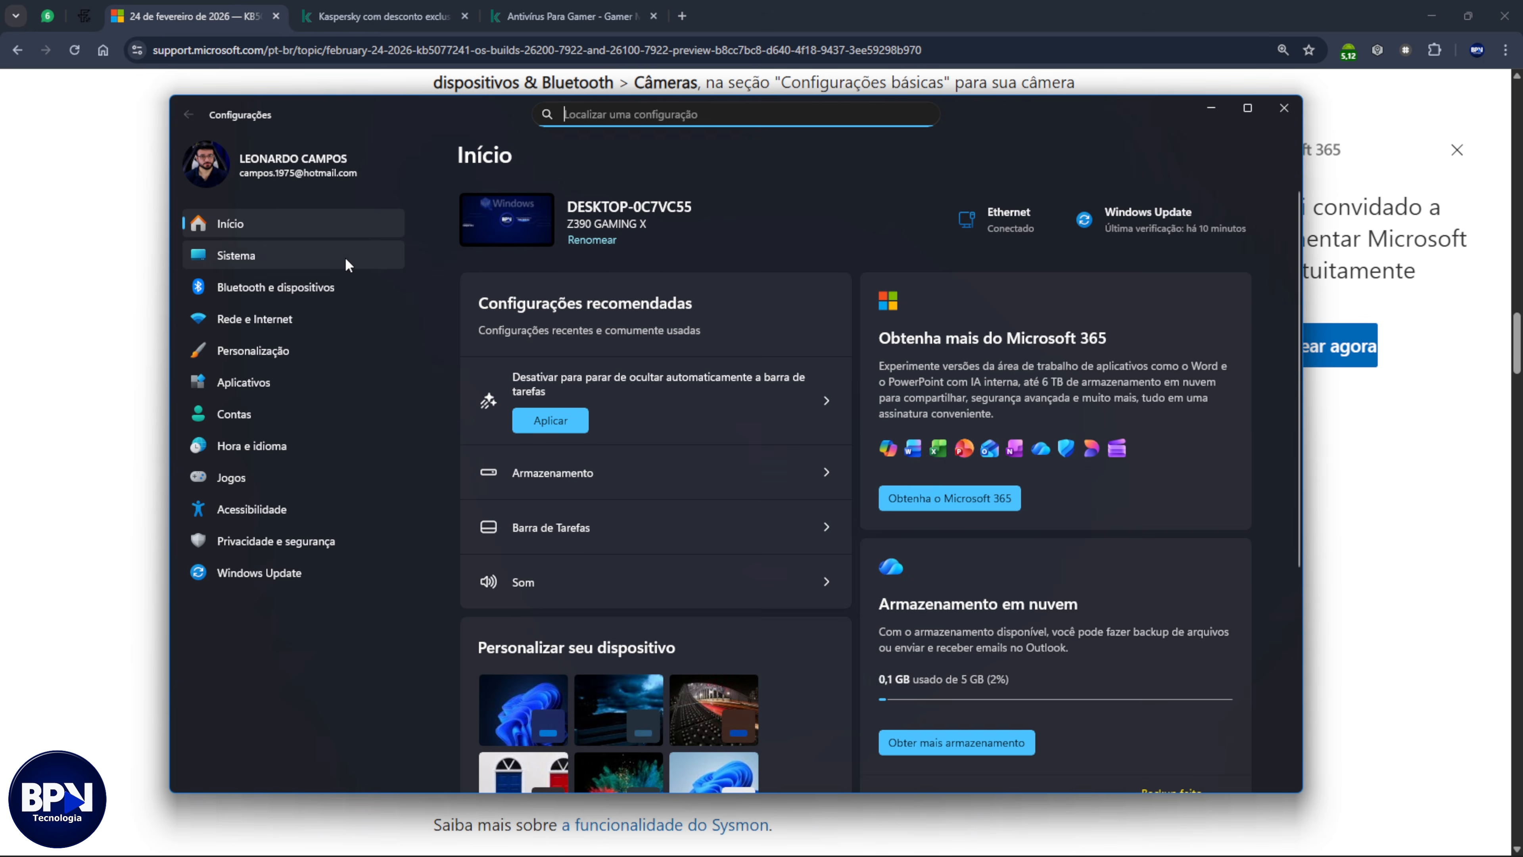
left_click(343, 259)
scroll(591, 678, "down", 10)
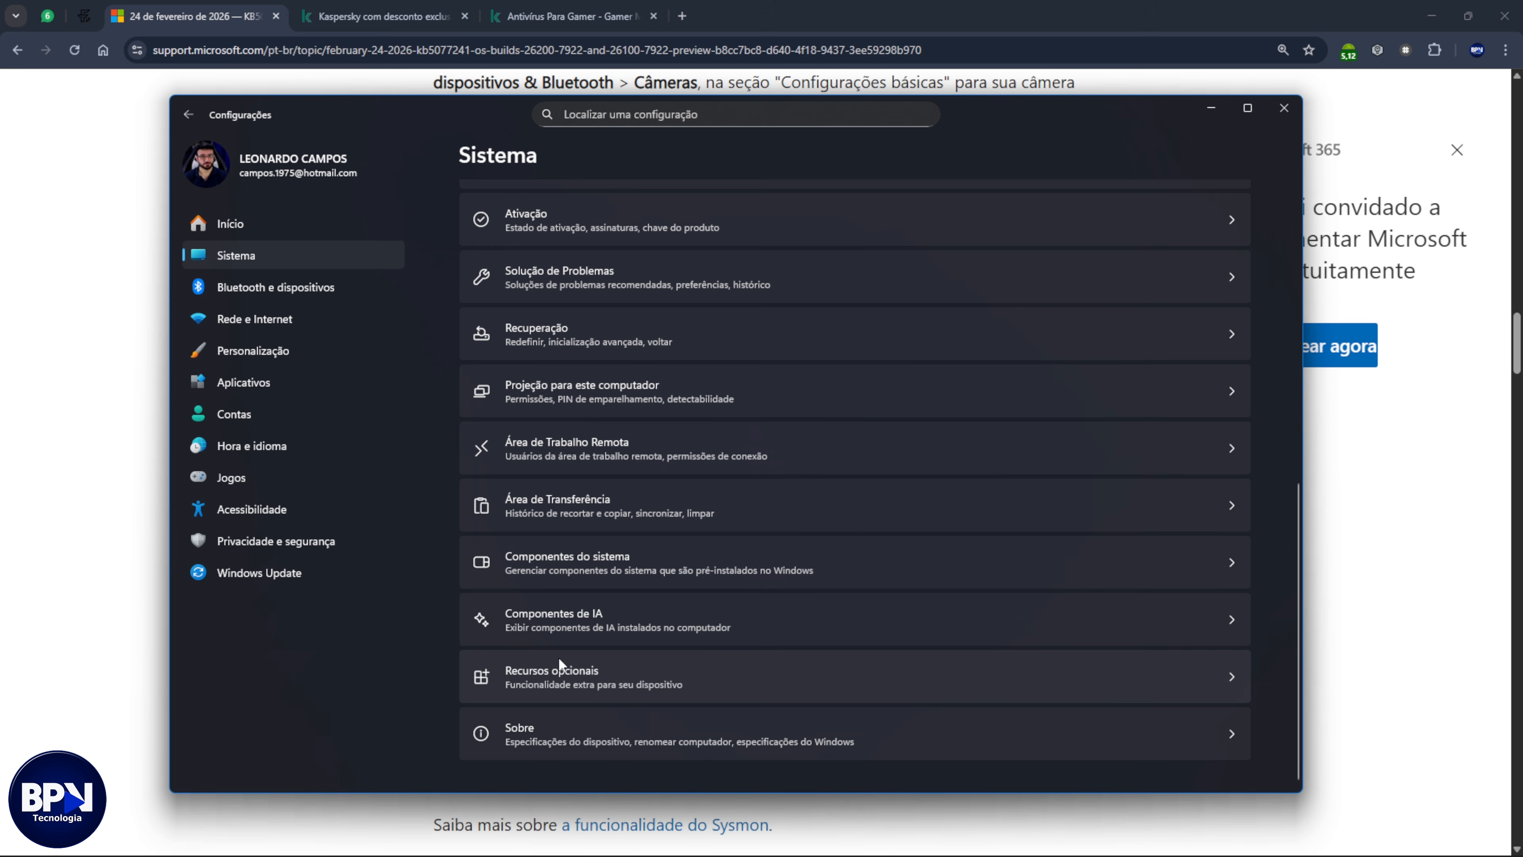
left_click(627, 673)
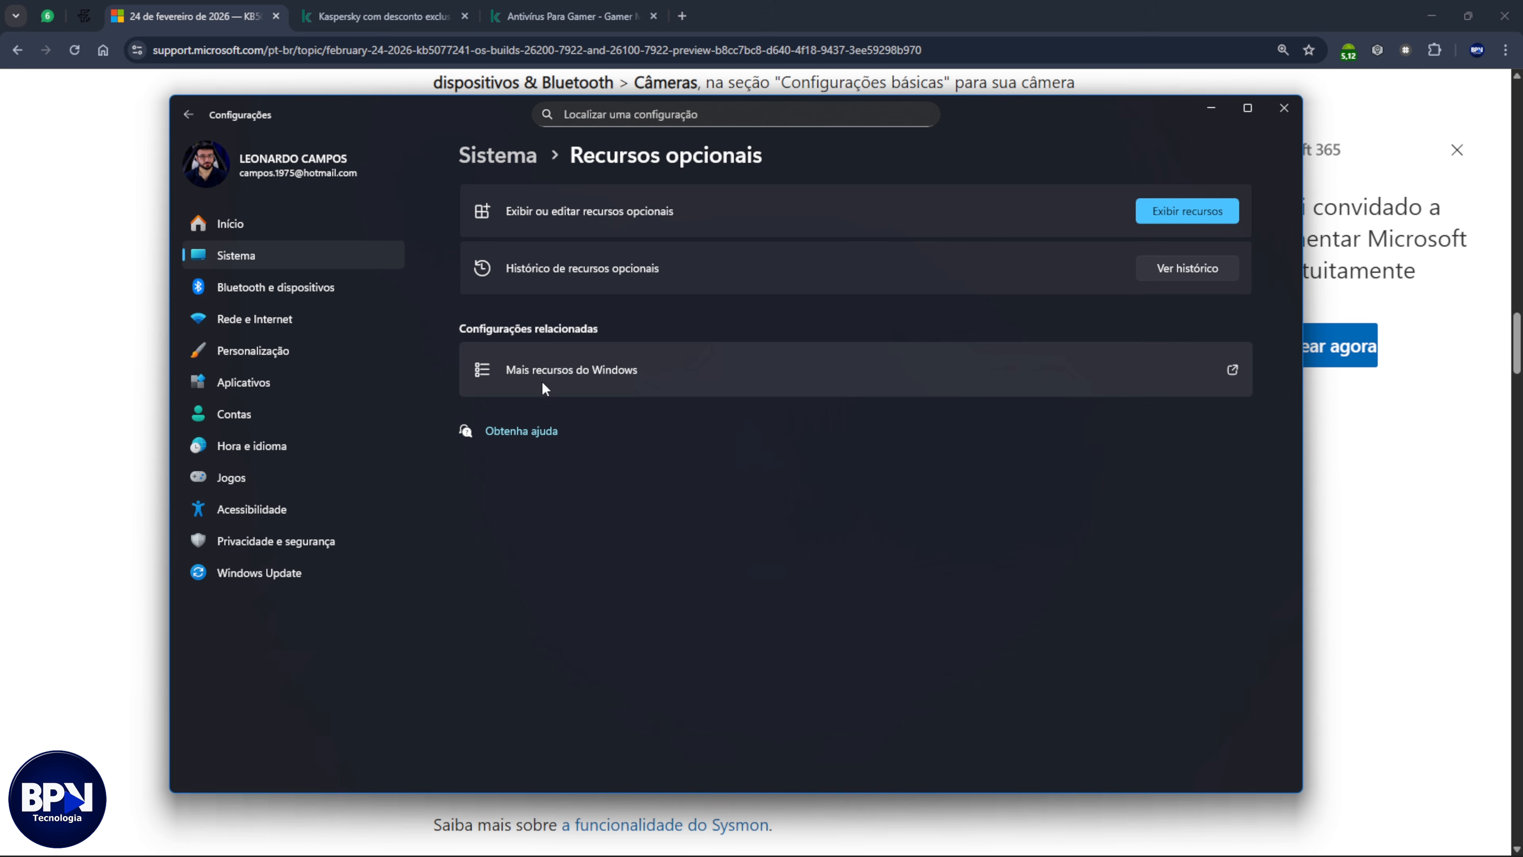
left_click(742, 384)
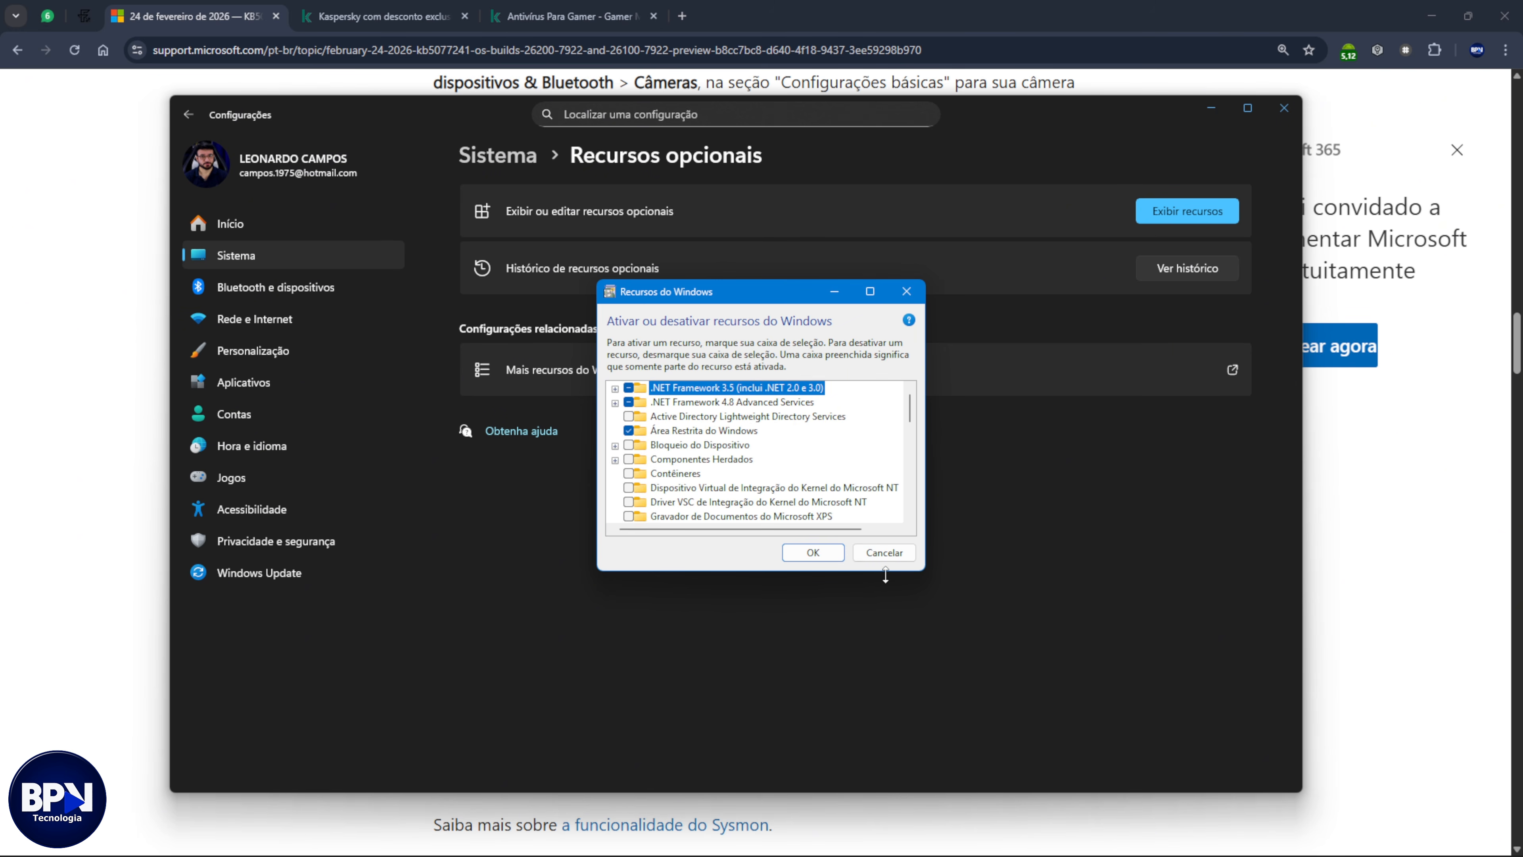
- Enlarge the "Recursos do Windows" dialog and locate the Sysmon feature in its list
left_click_drag(861, 574, 861, 732)
scroll(725, 465, "down", 1)
scroll(725, 464, "up", 1)
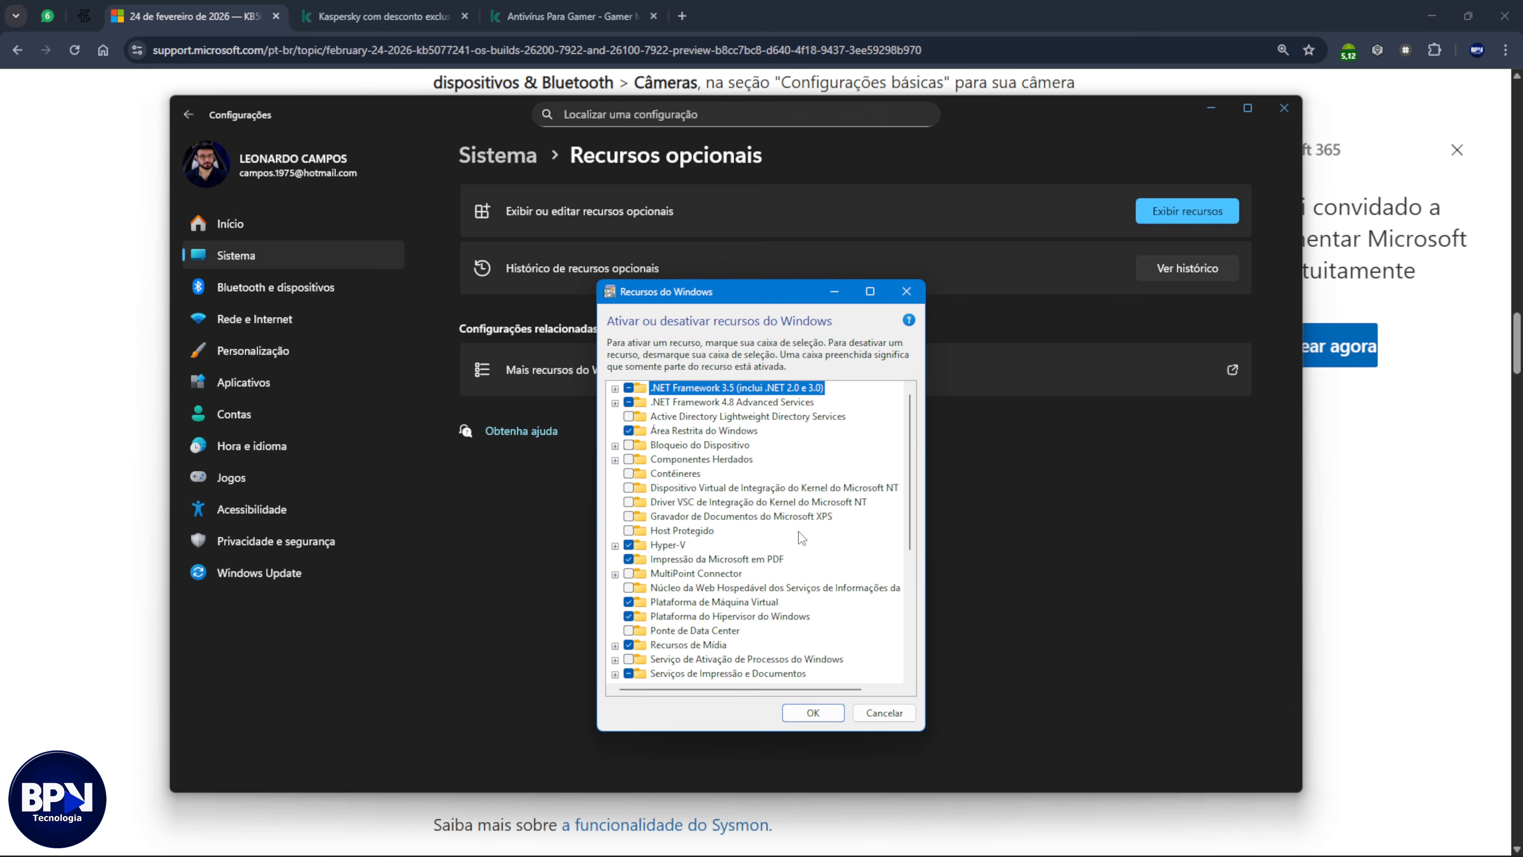
scroll(799, 531, "down", 2)
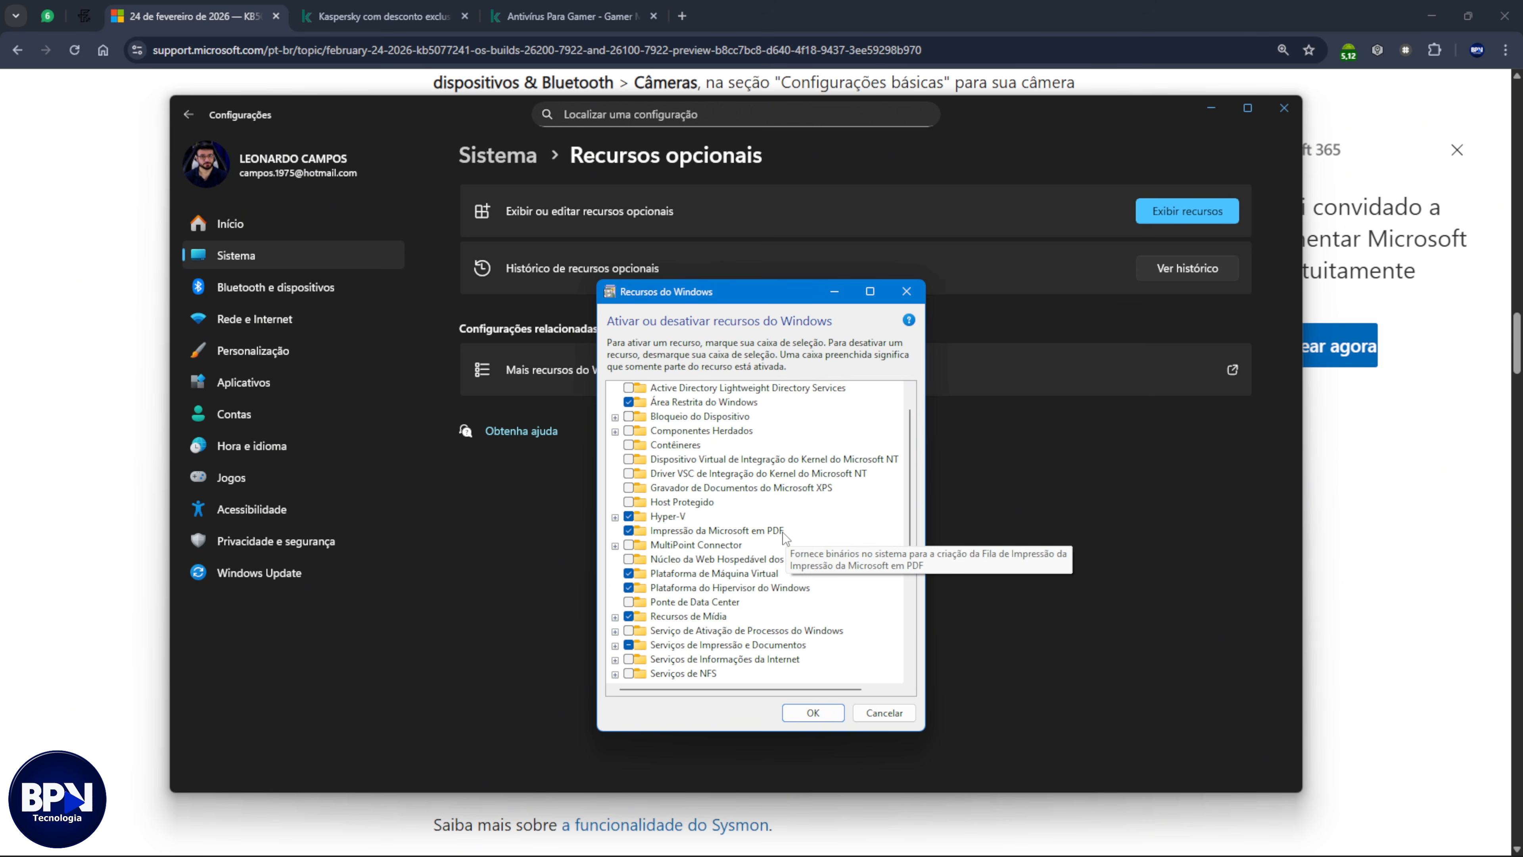
scroll(785, 532, "down", 3)
scroll(779, 536, "down", 3)
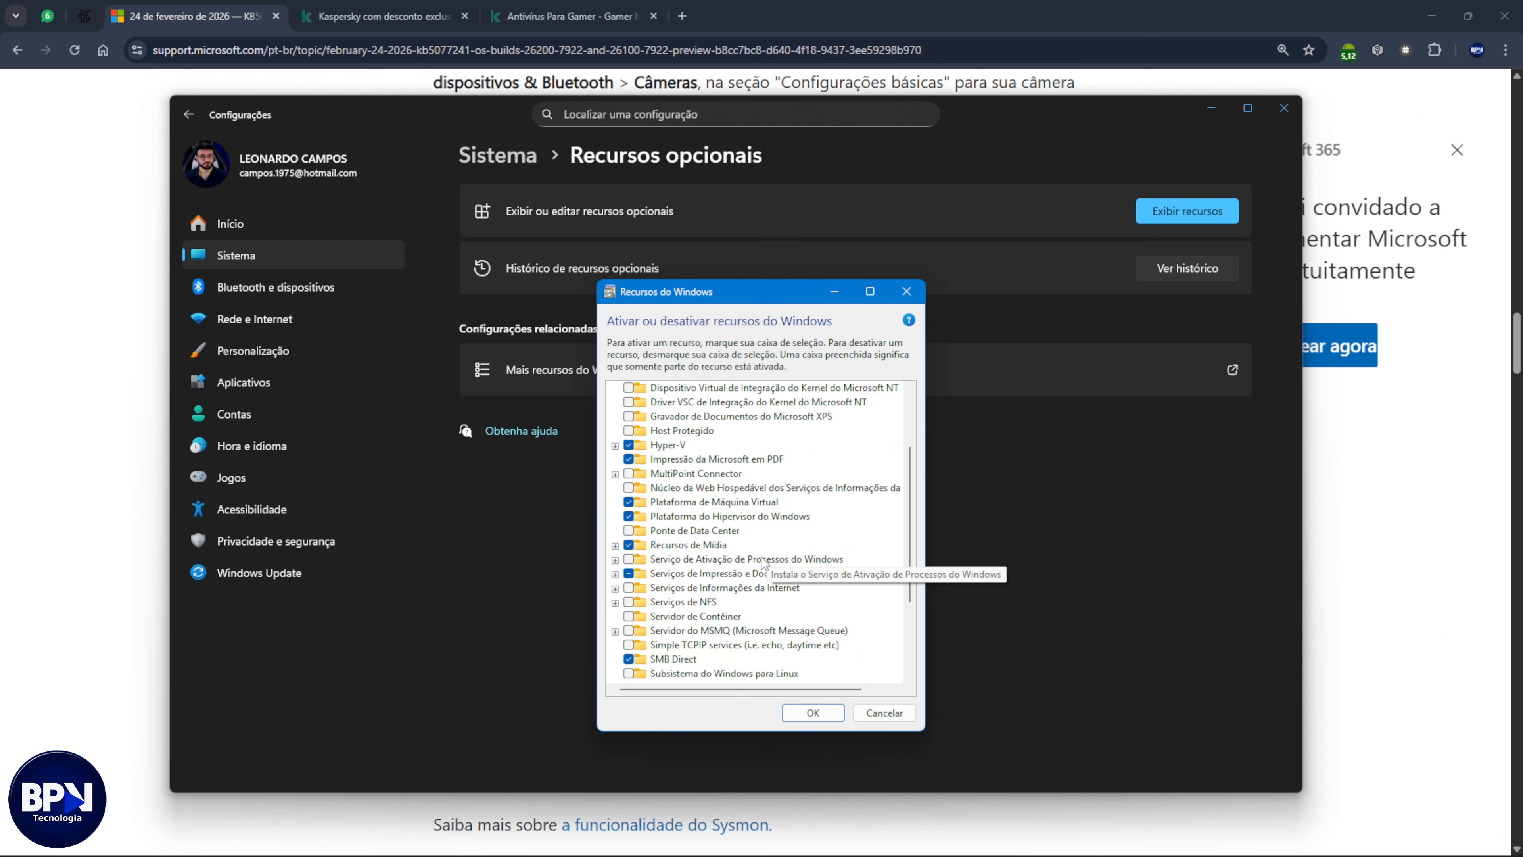
scroll(762, 562, "down", 1)
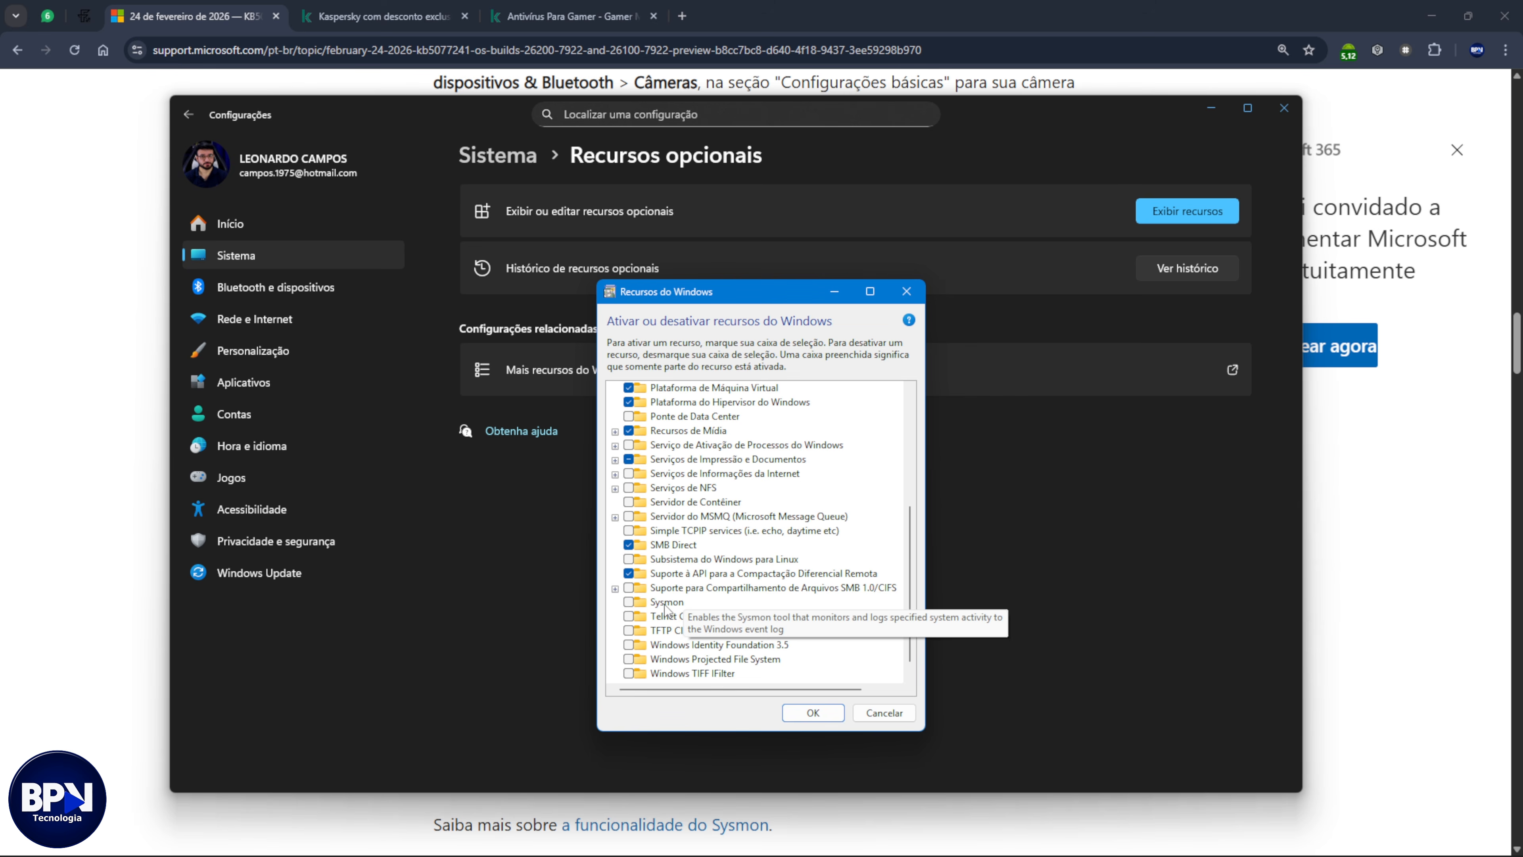
- Select the Sysmon feature, clear it again, and leave the features dialog and Windows Settings without applying changes
left_click(628, 602)
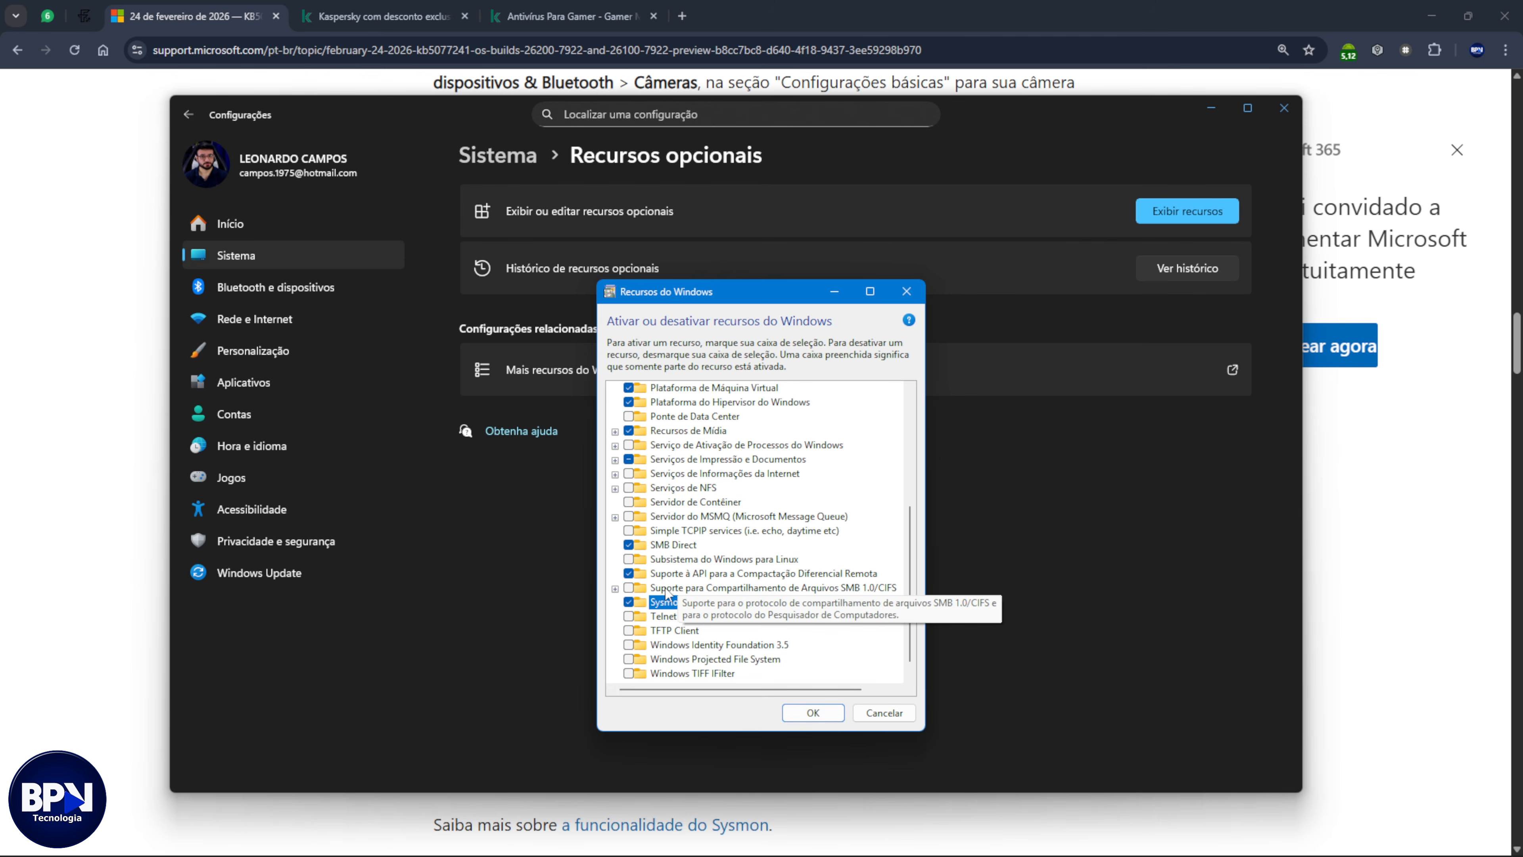
left_click(629, 601)
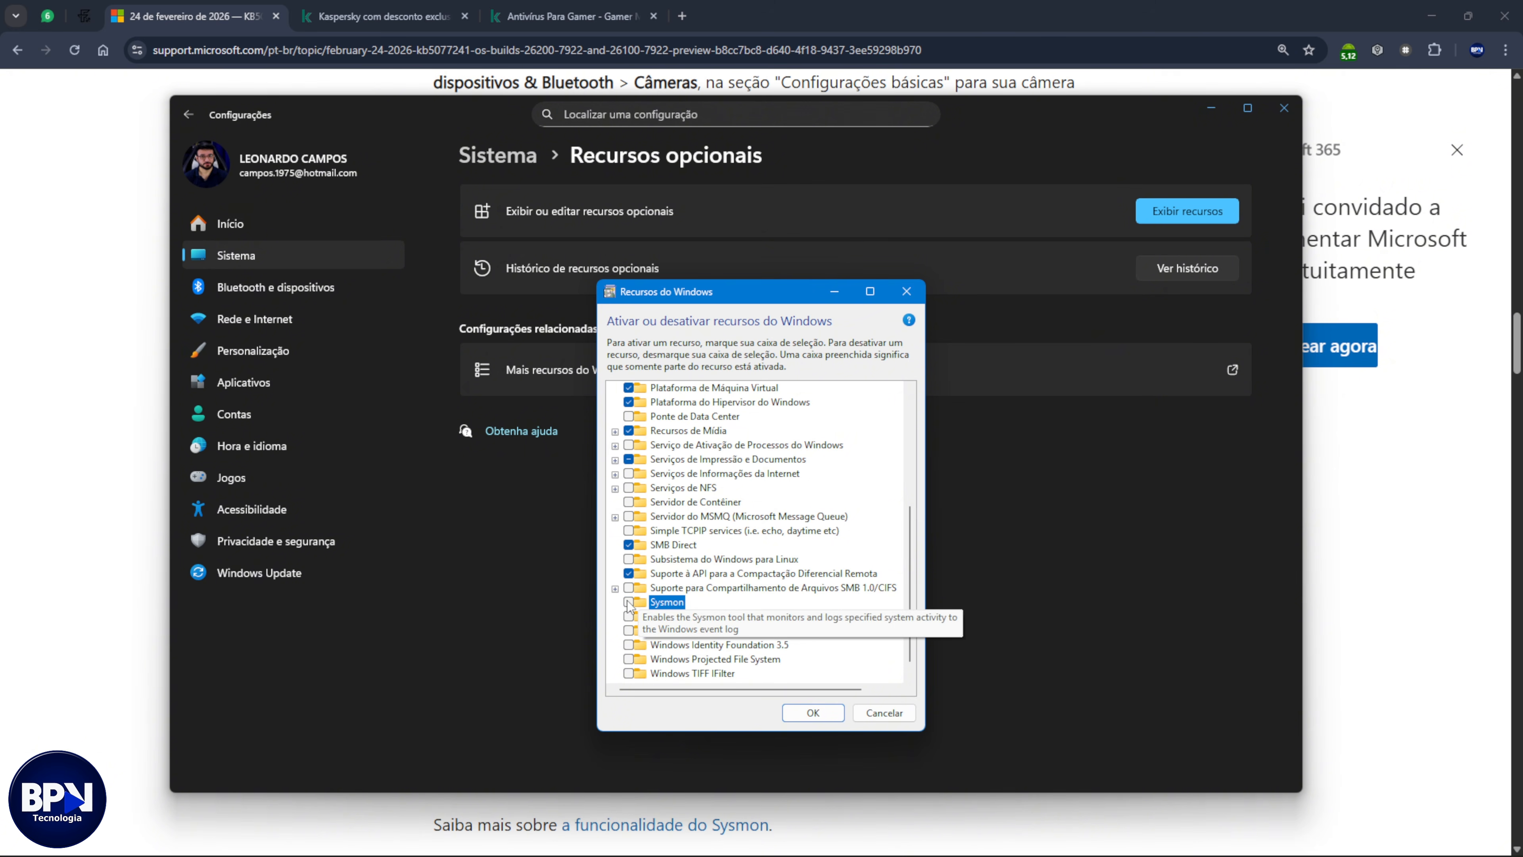
left_click(892, 713)
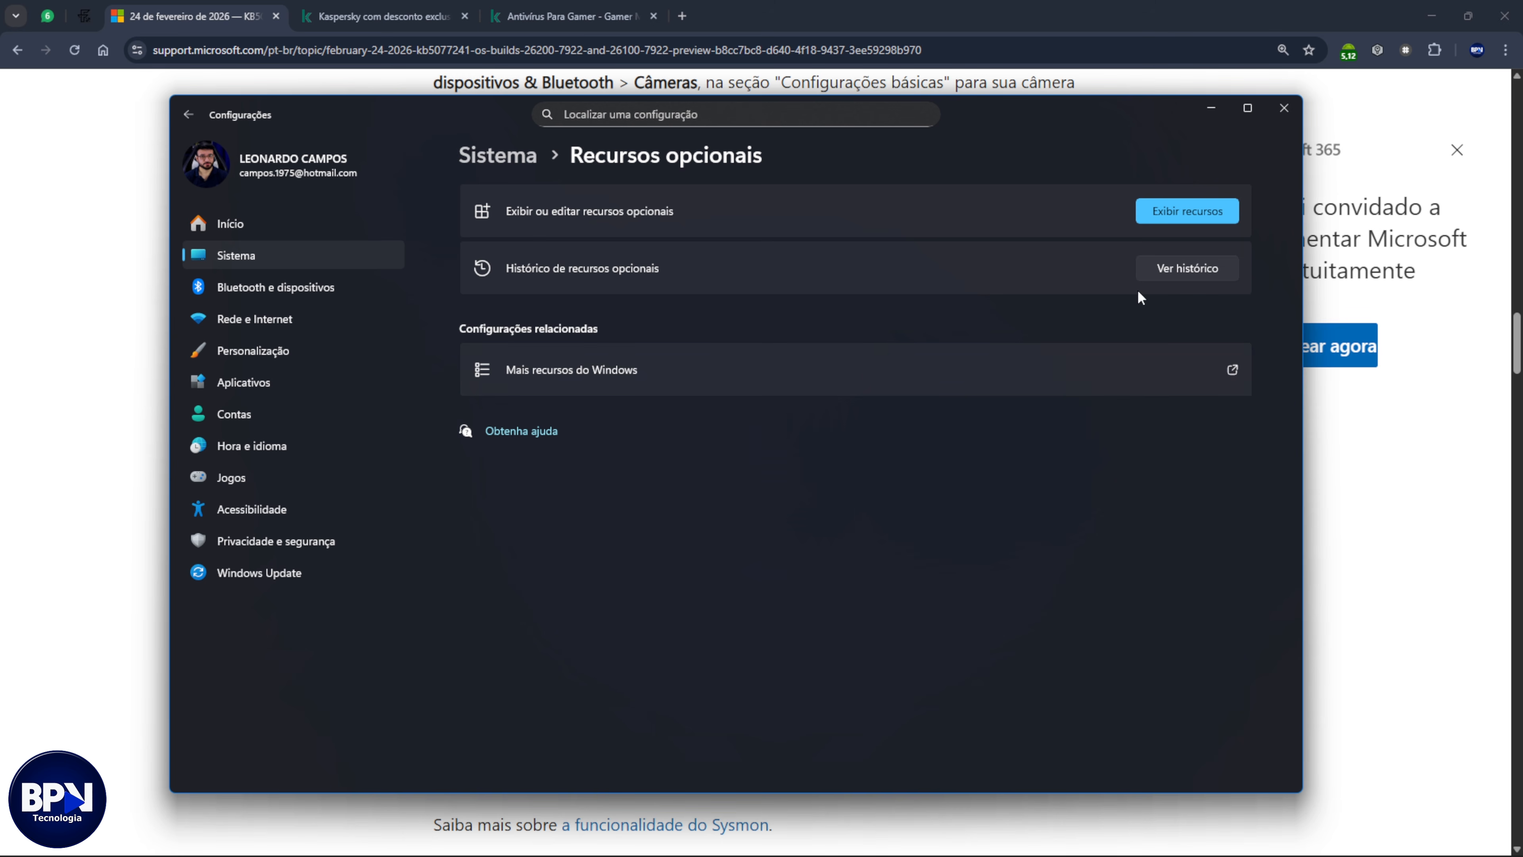
left_click(1287, 108)
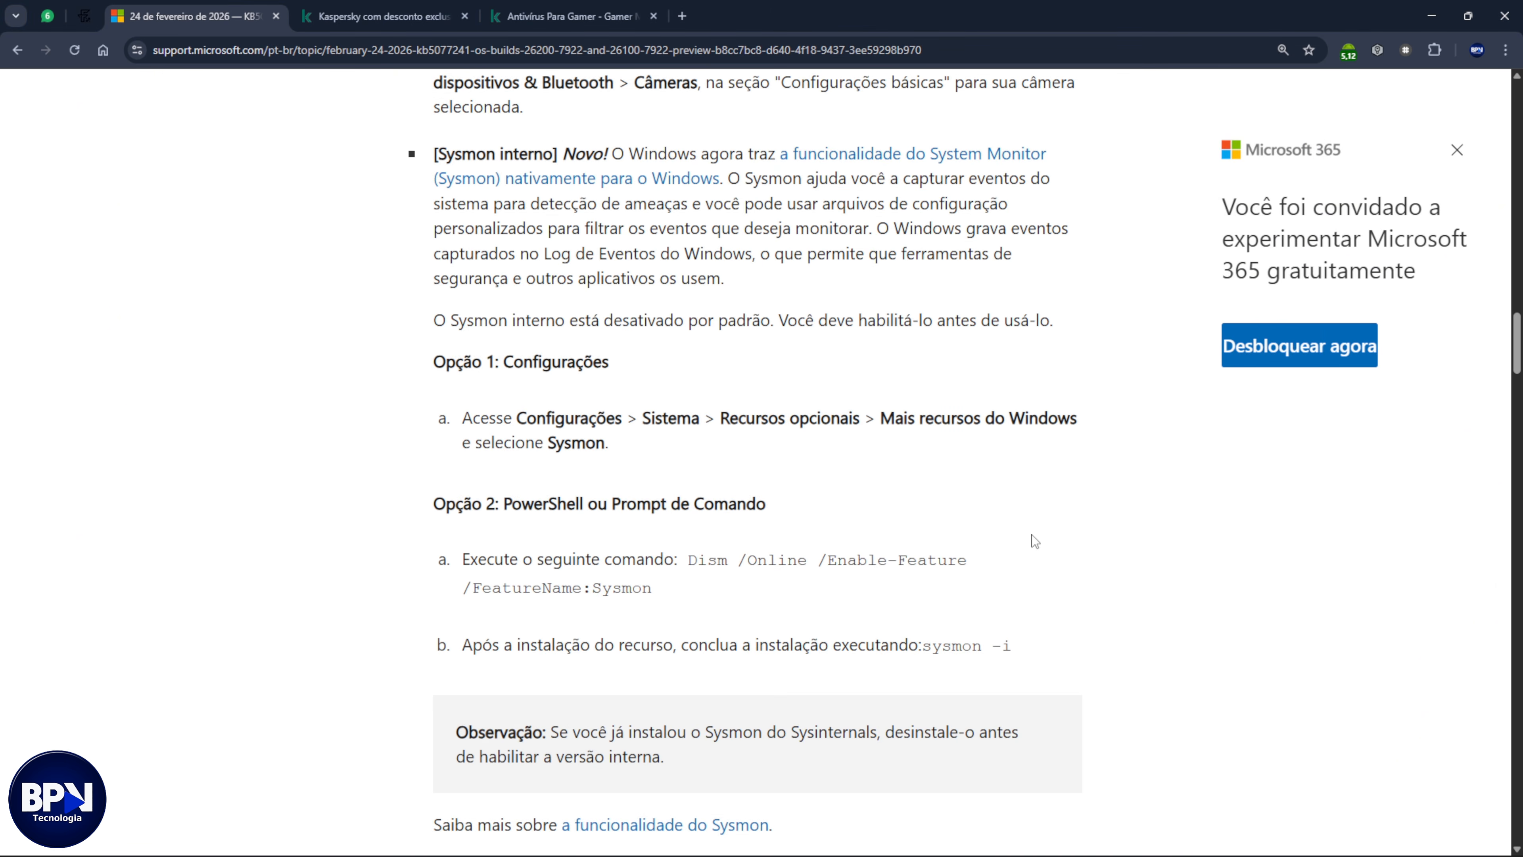
- Review the "Barra de tarefas & Bandeja do Sistema" item in the release notes and inspect the network tray icon's context options
scroll(1031, 535, "up", 1)
scroll(1007, 603, "up", 9)
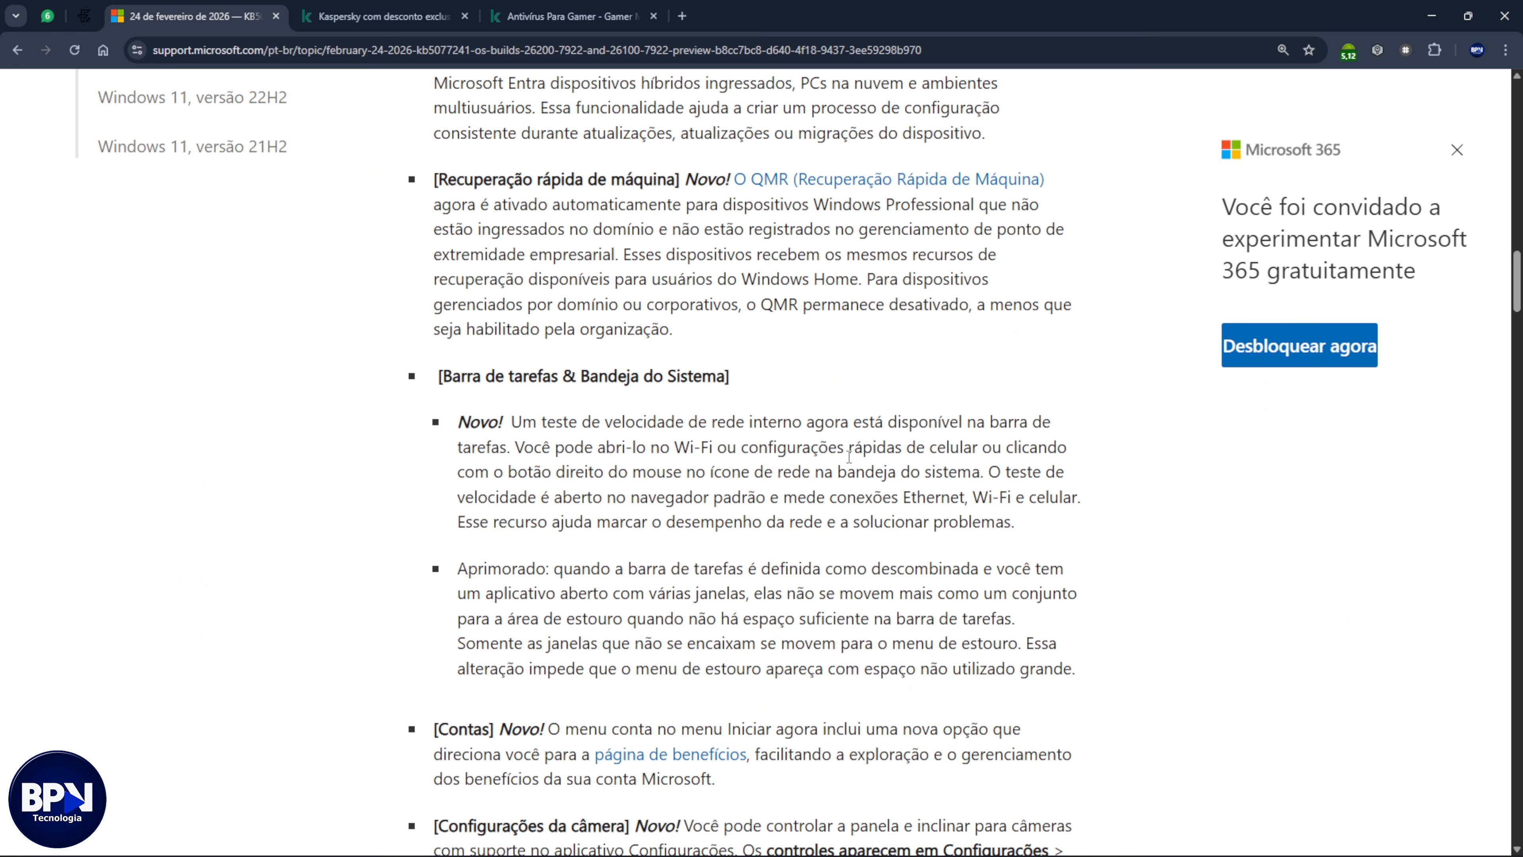
mouse_move(1260, 852)
mouse_move(1214, 820)
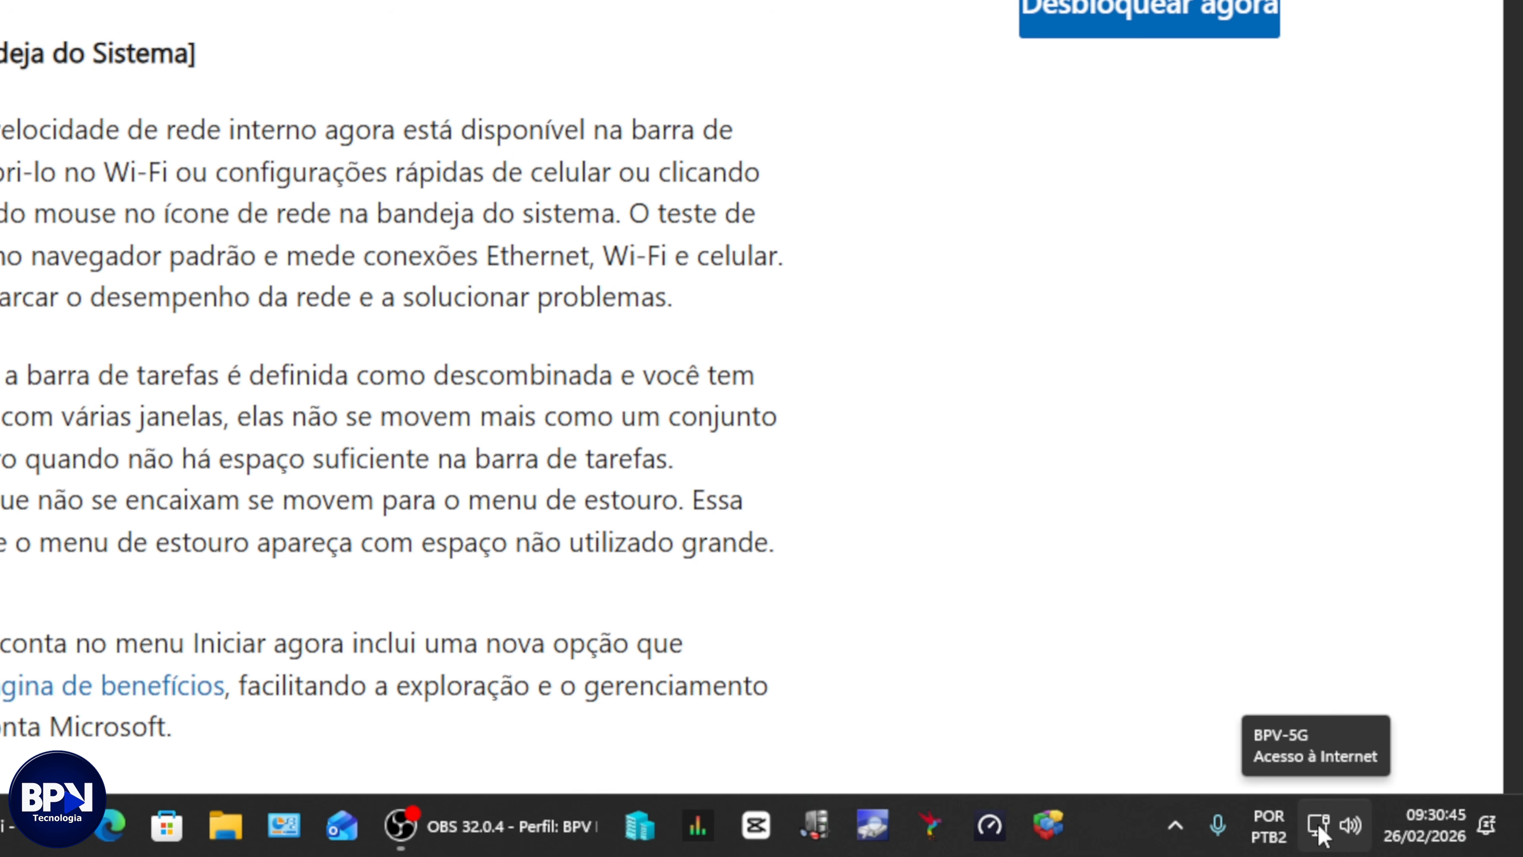
right_click(1318, 823)
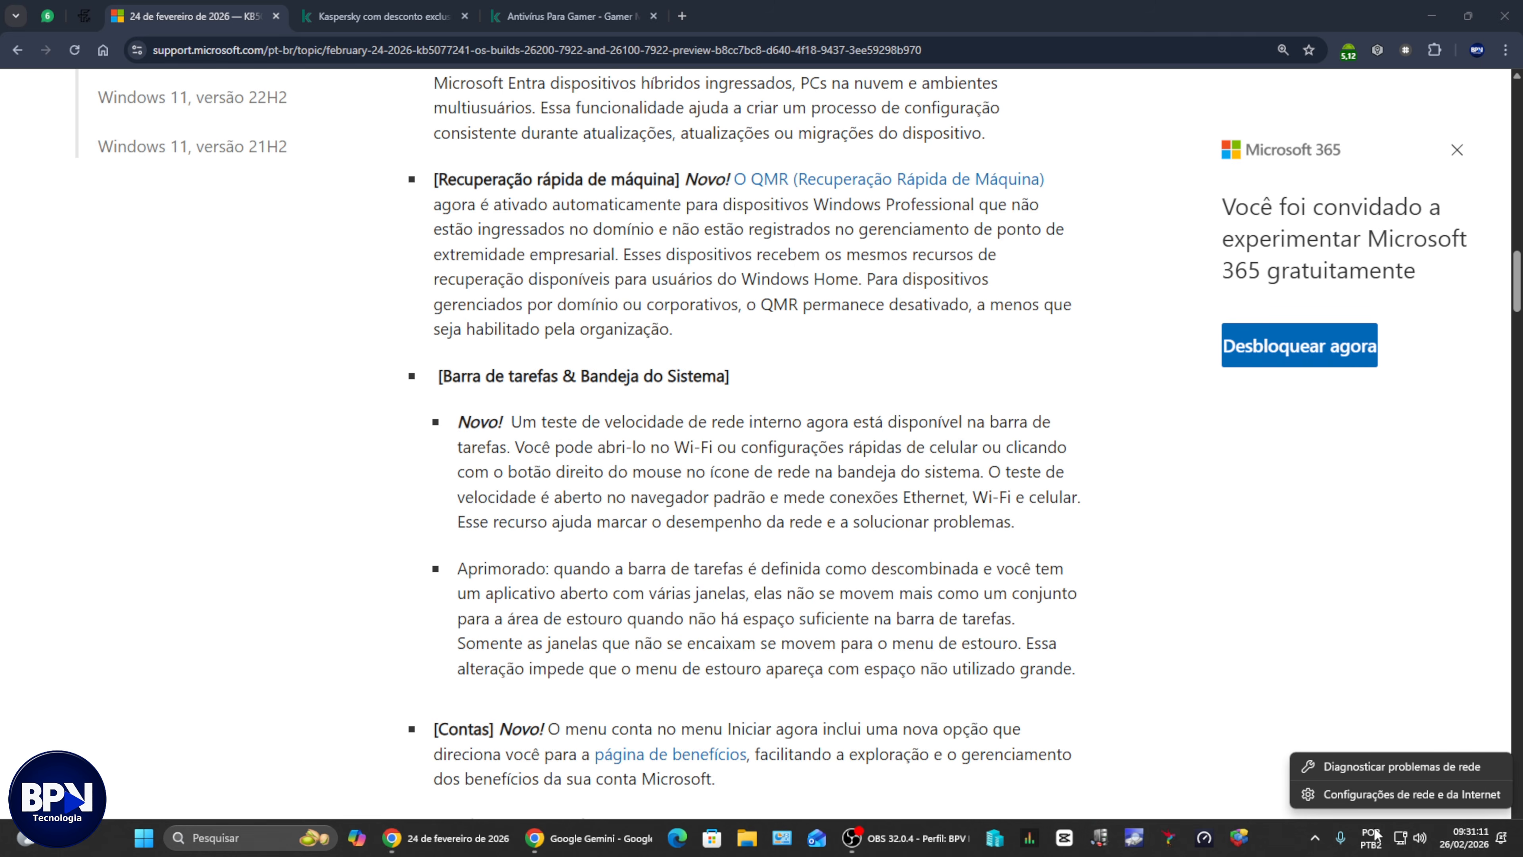
right_click(1404, 843)
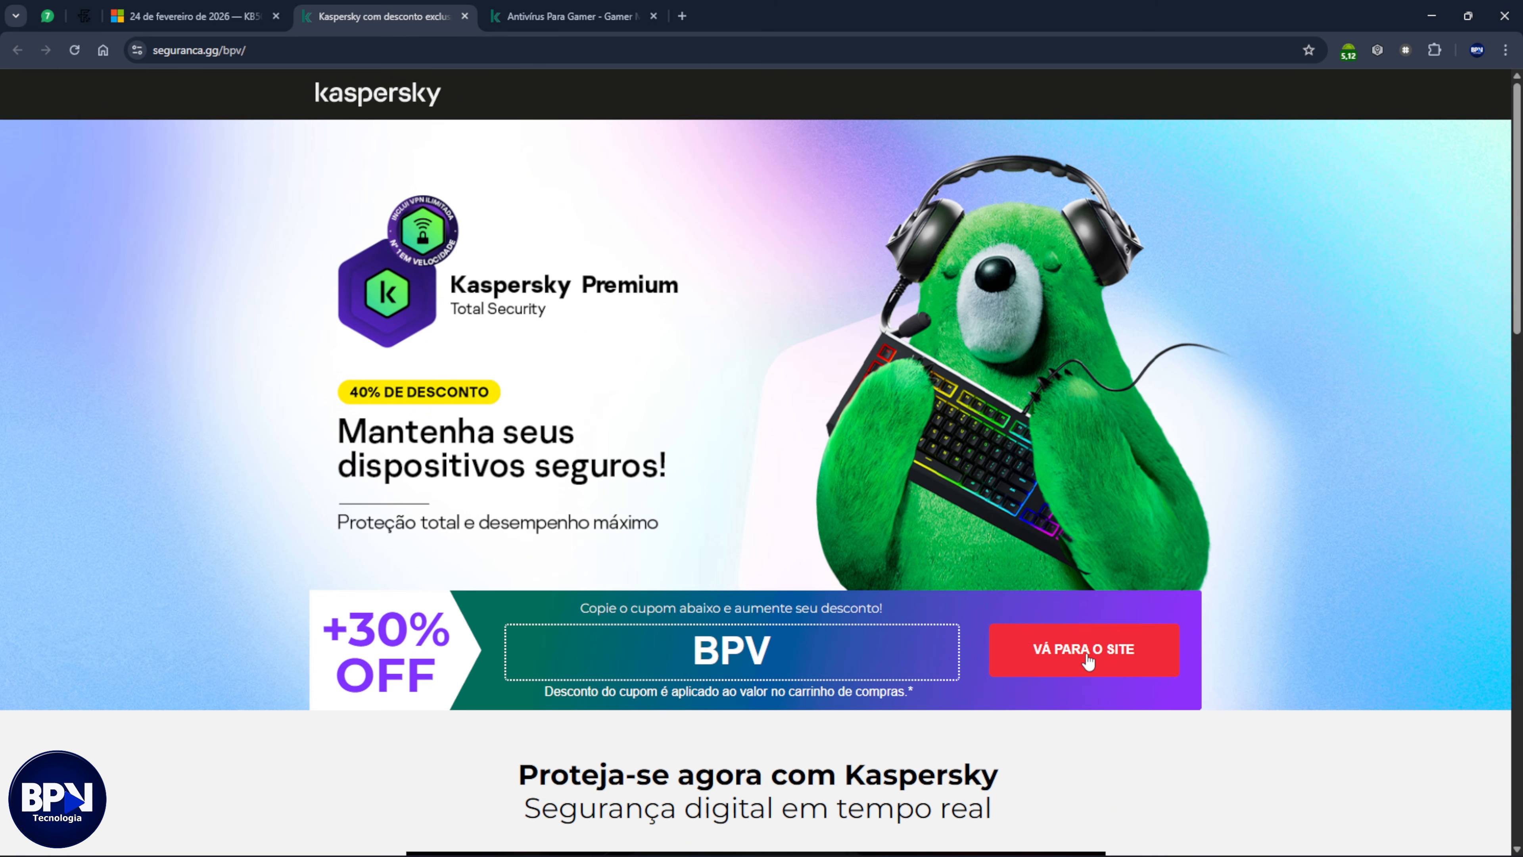
- Switch to Kaspersky's special offer page for gamers and examine the available device and duration plans for Kaspersky Premium
left_click(580, 22)
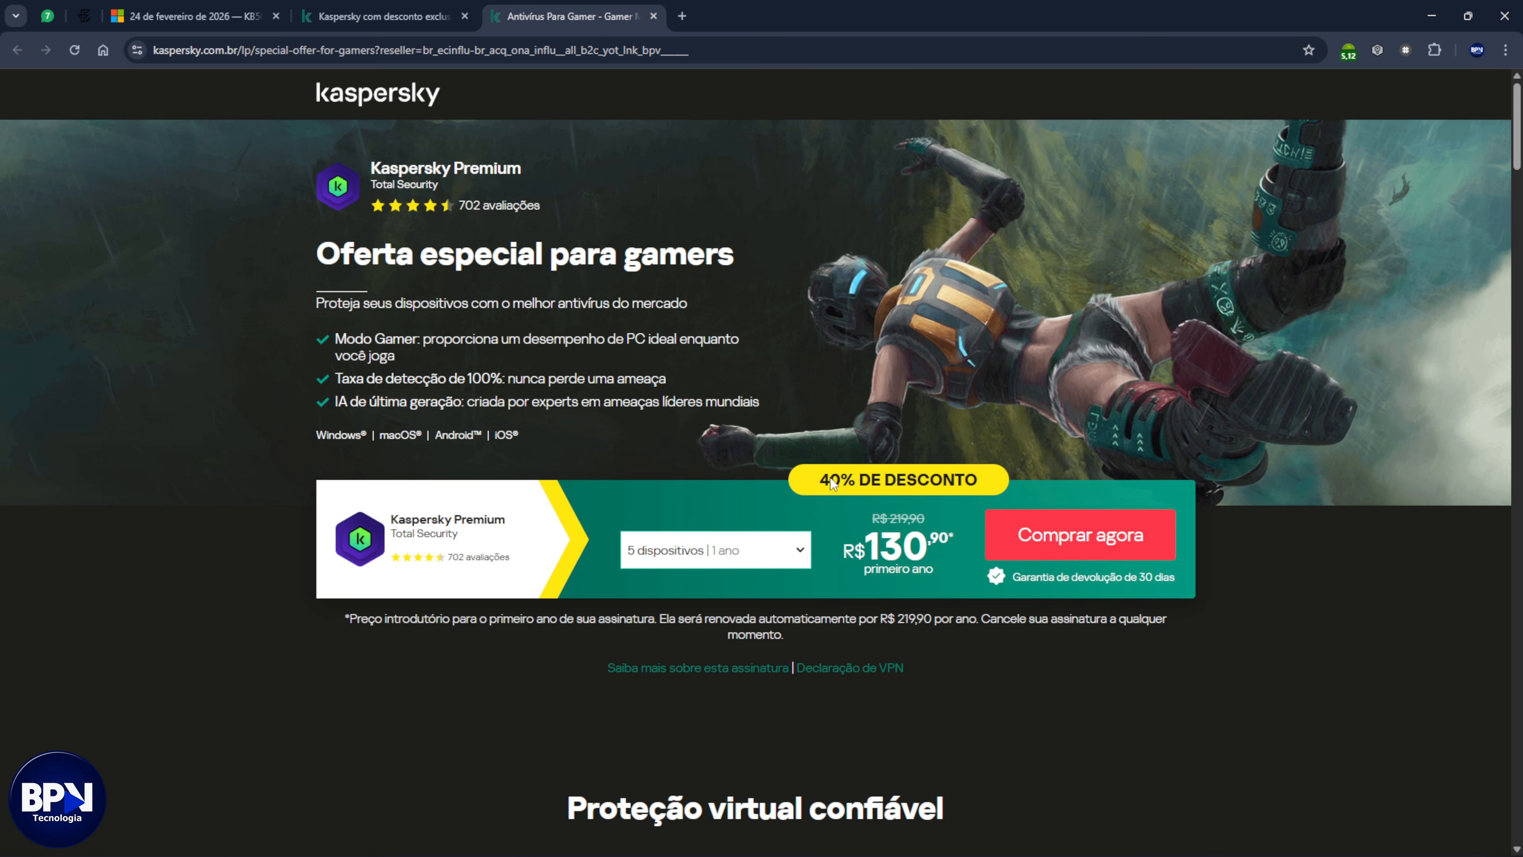
left_click(802, 553)
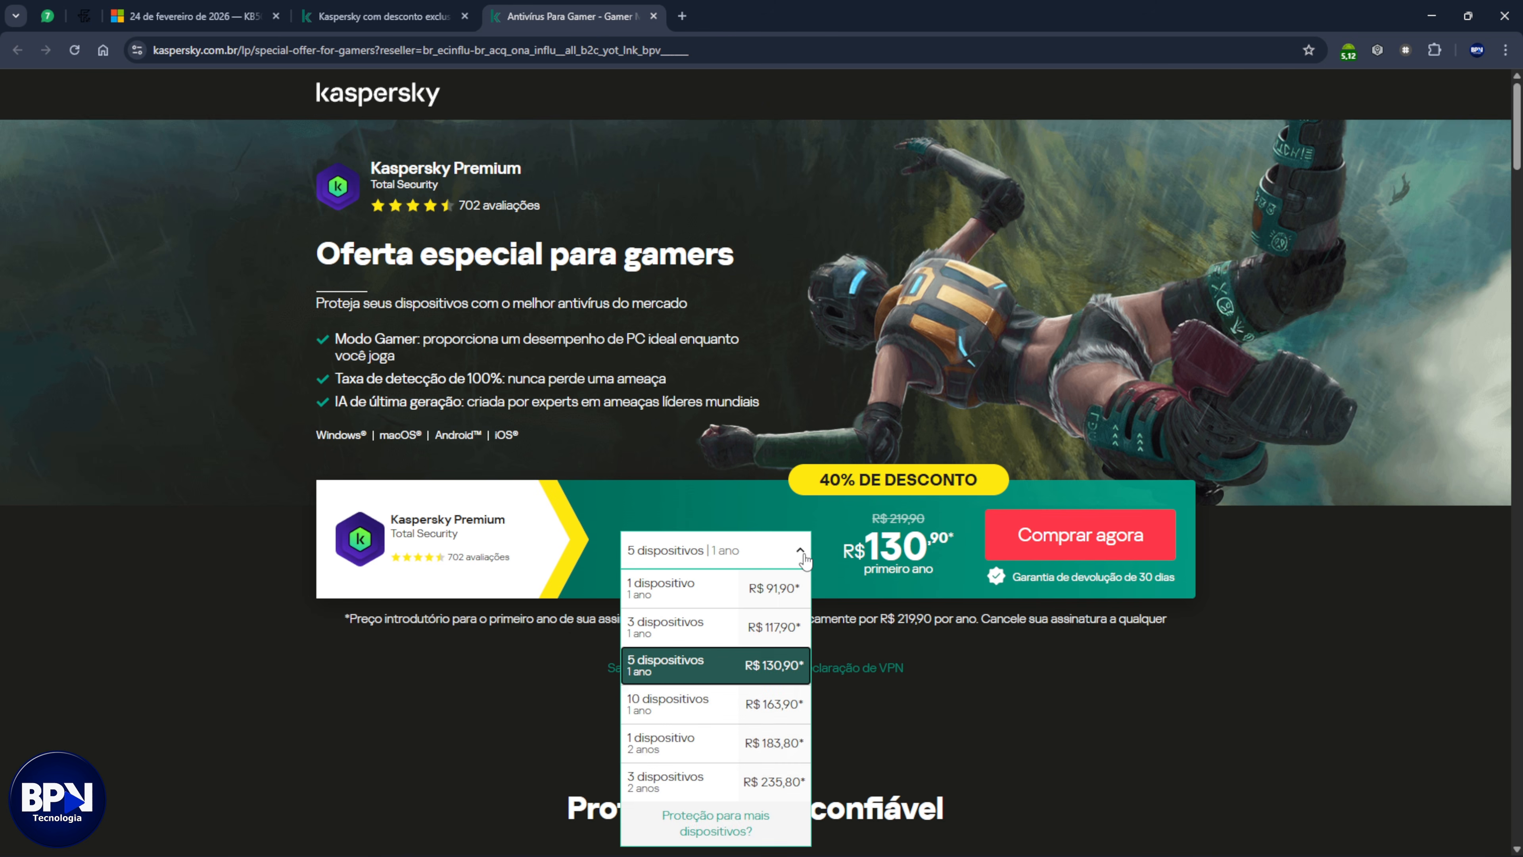
left_click(804, 558)
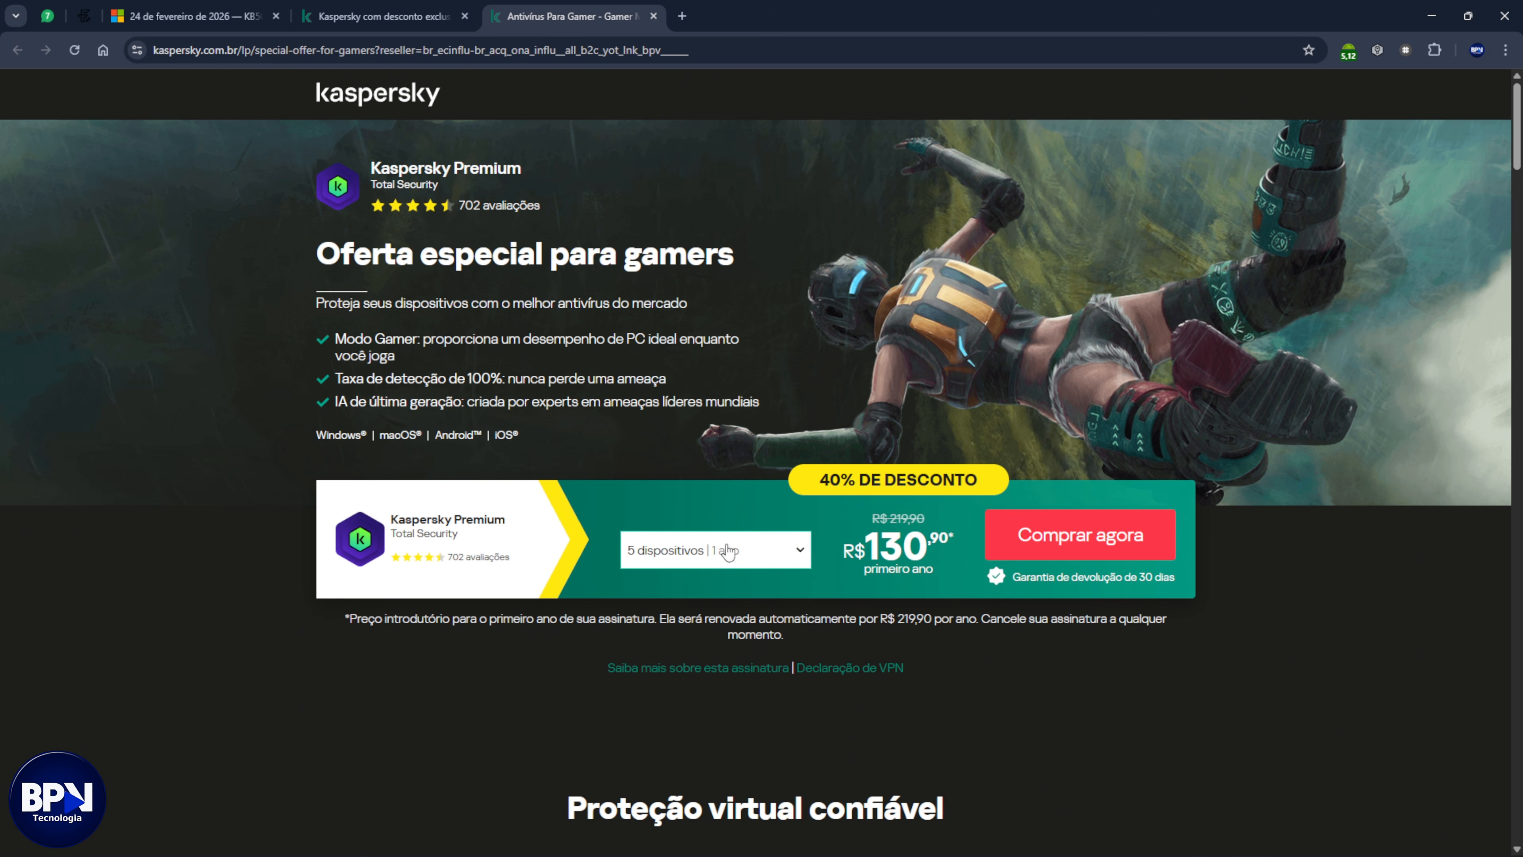
- Proceed to checkout with the Kaspersky Premium plan for 5 devices and 1 year, and apply the promotional code BPV
left_click(1096, 544)
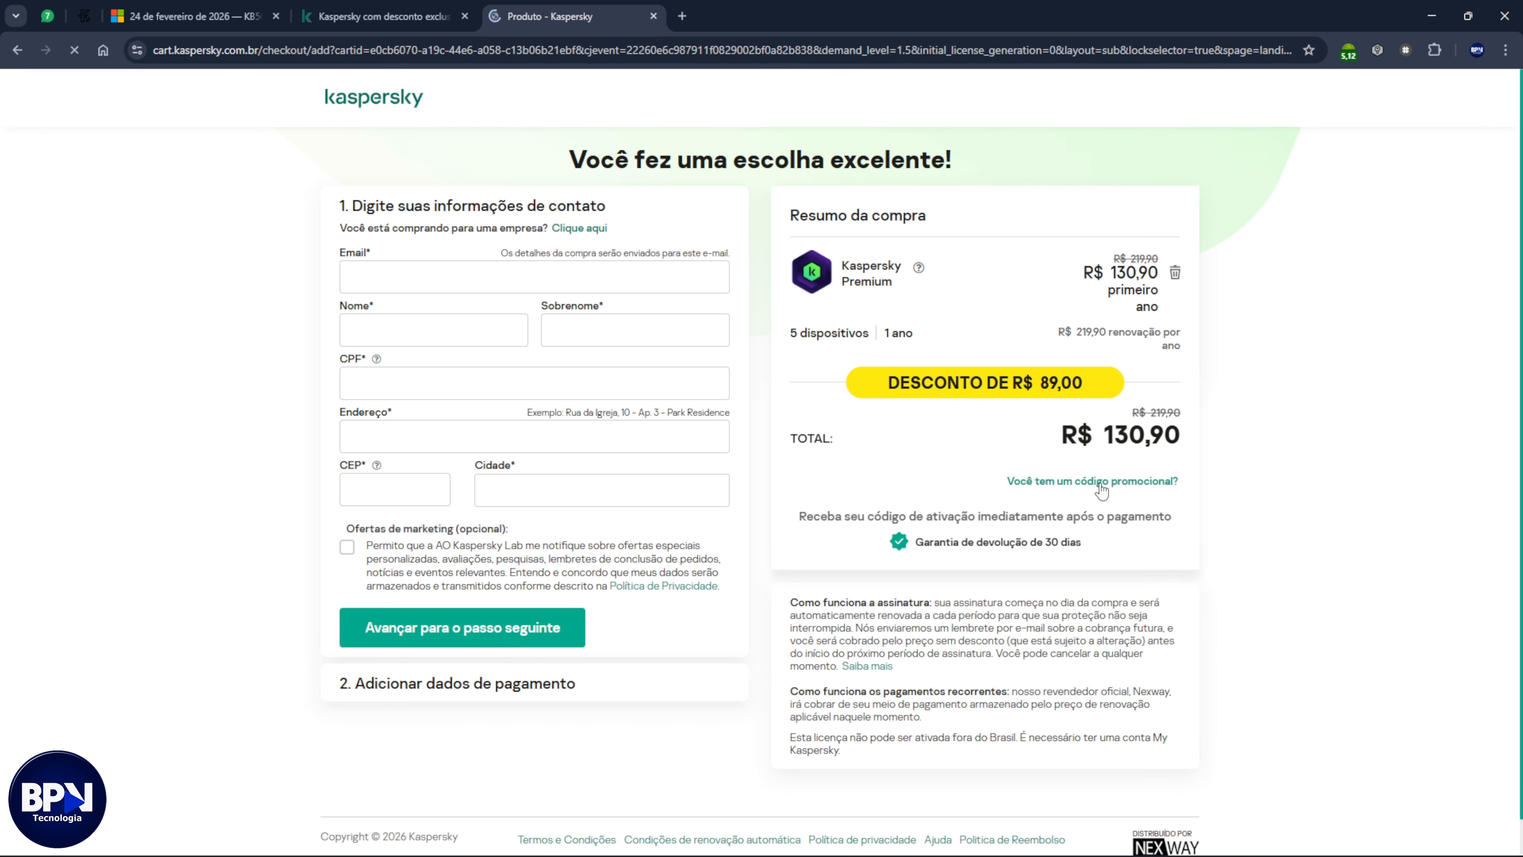
left_click(1101, 482)
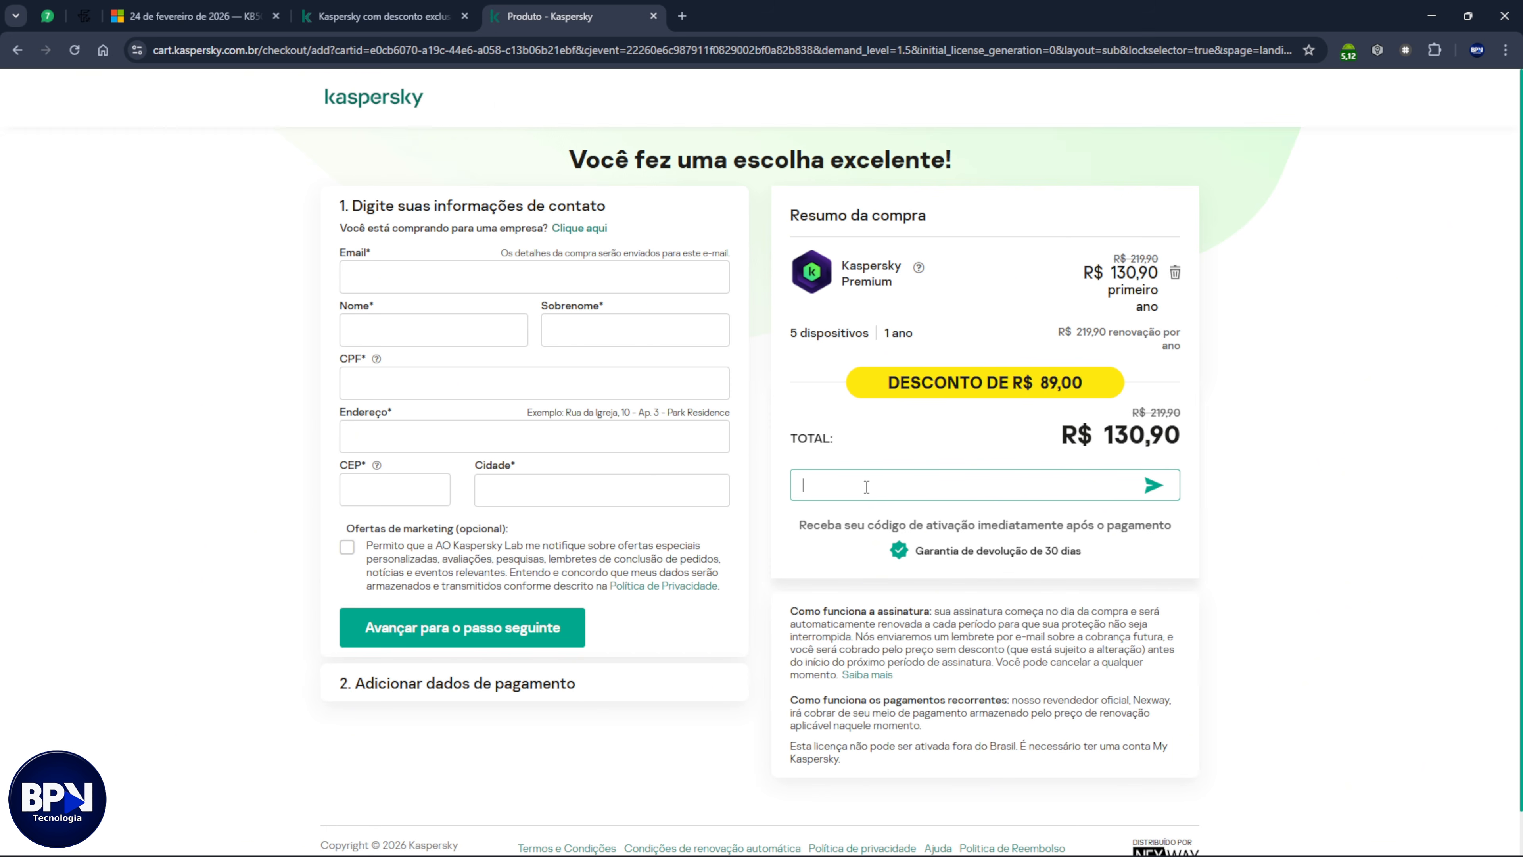
type("BPV")
left_click(1153, 487)
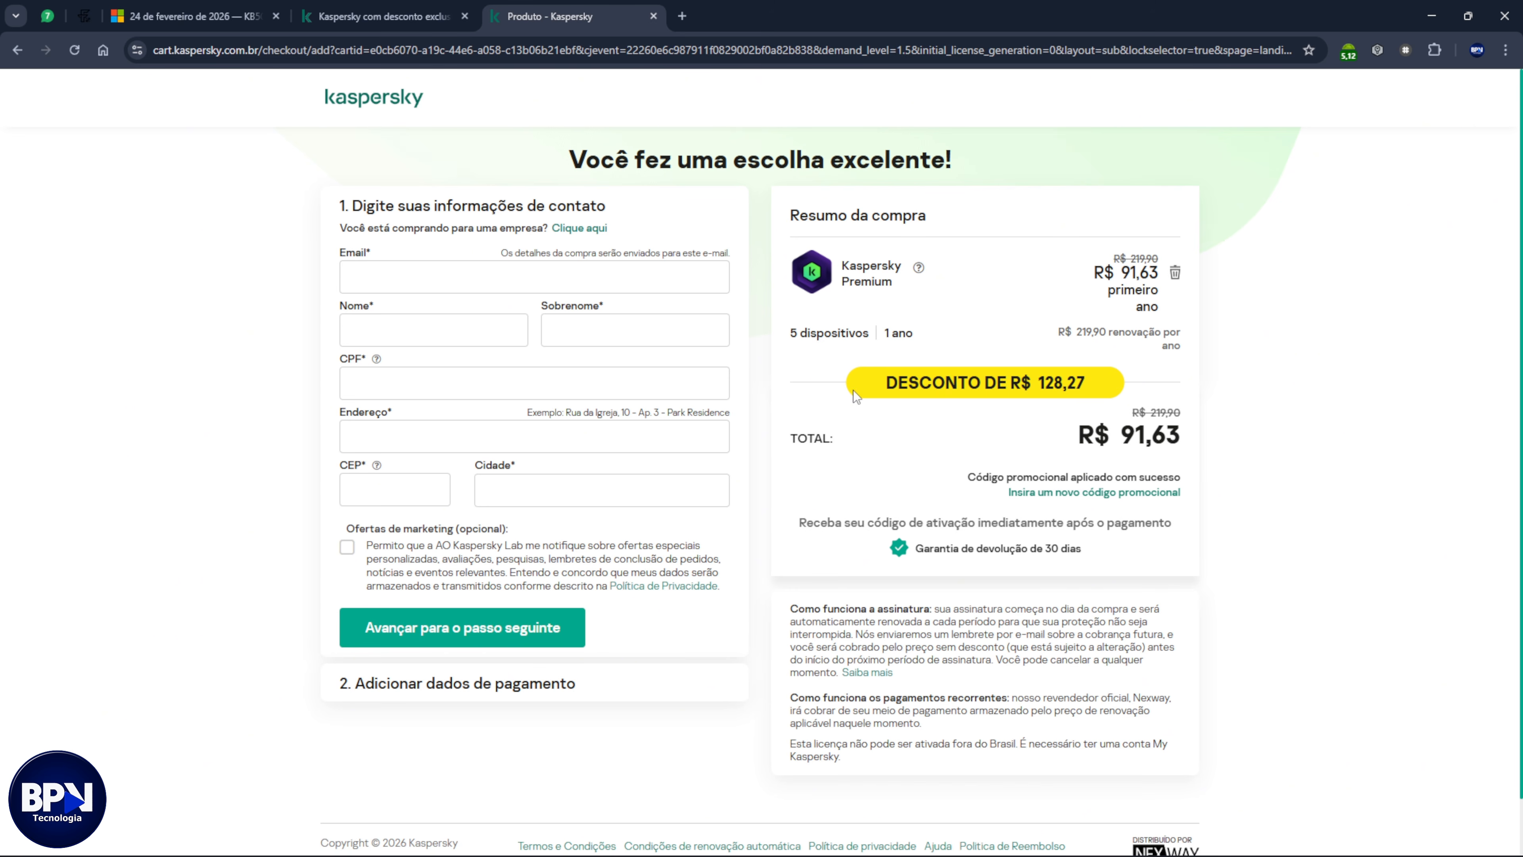
left_click(918, 267)
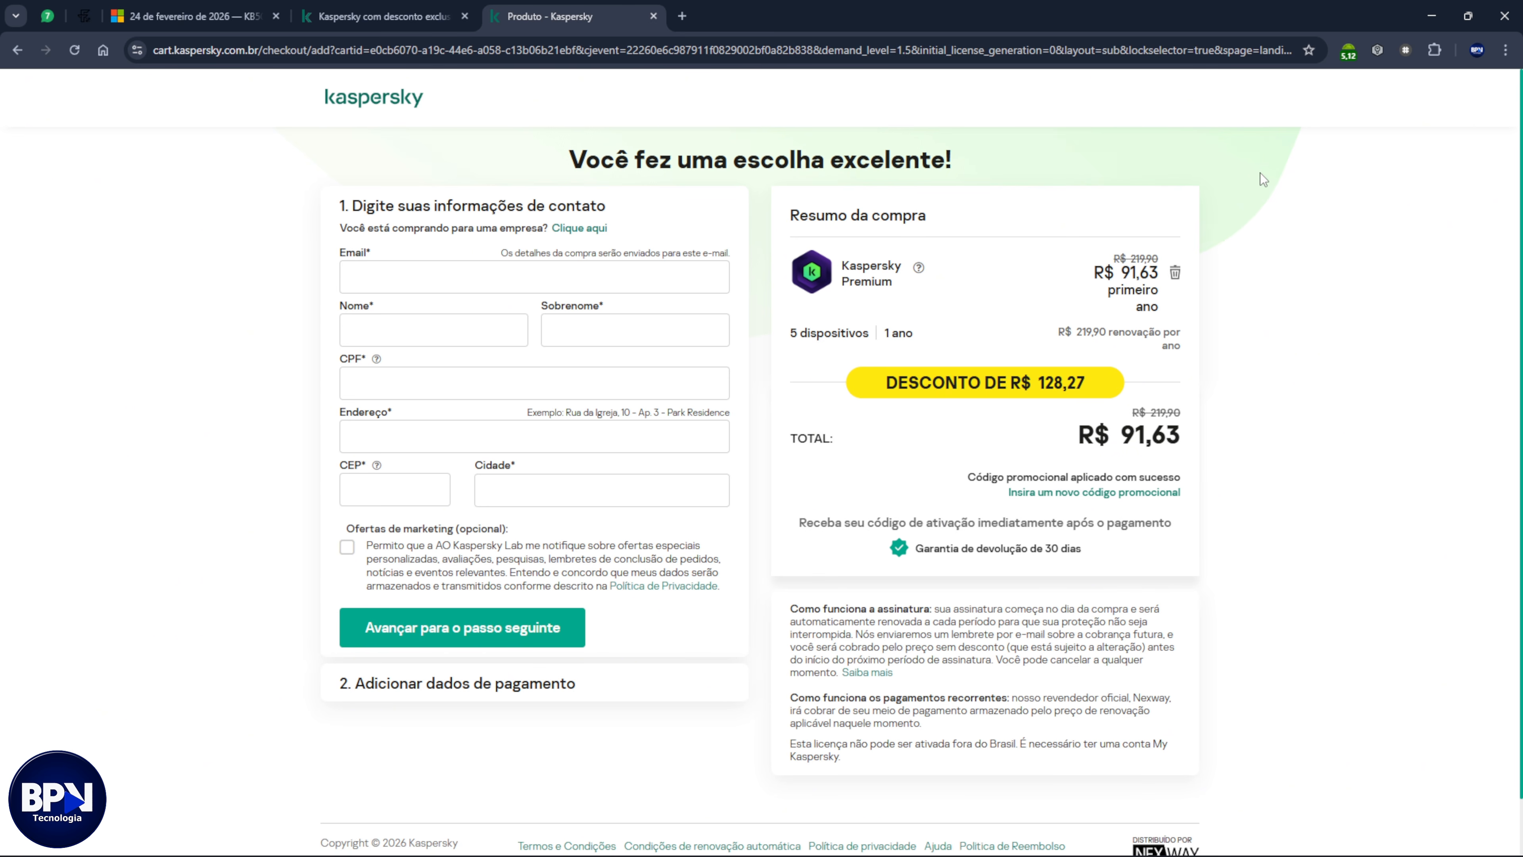